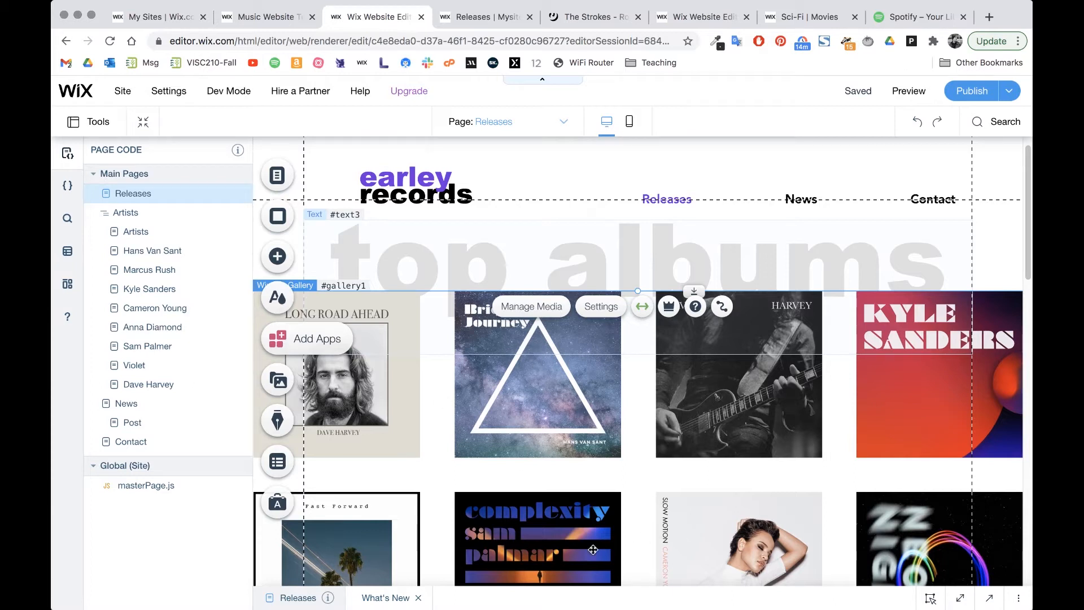
Step: Sync all sandbox items of the Albums collection to live and confirm overwriting the existing ones
click(283, 463)
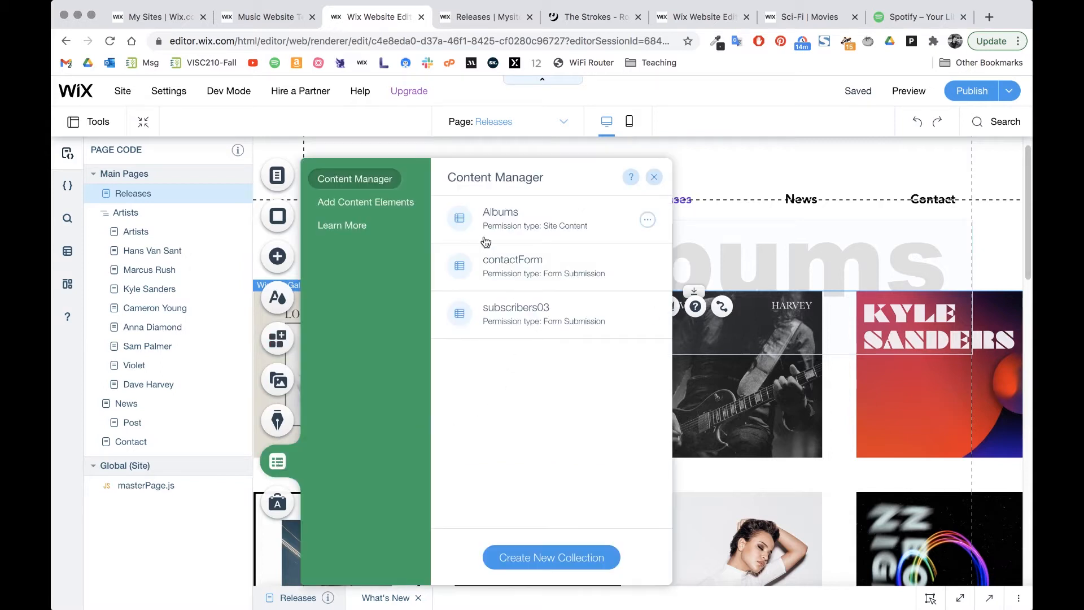
click(514, 219)
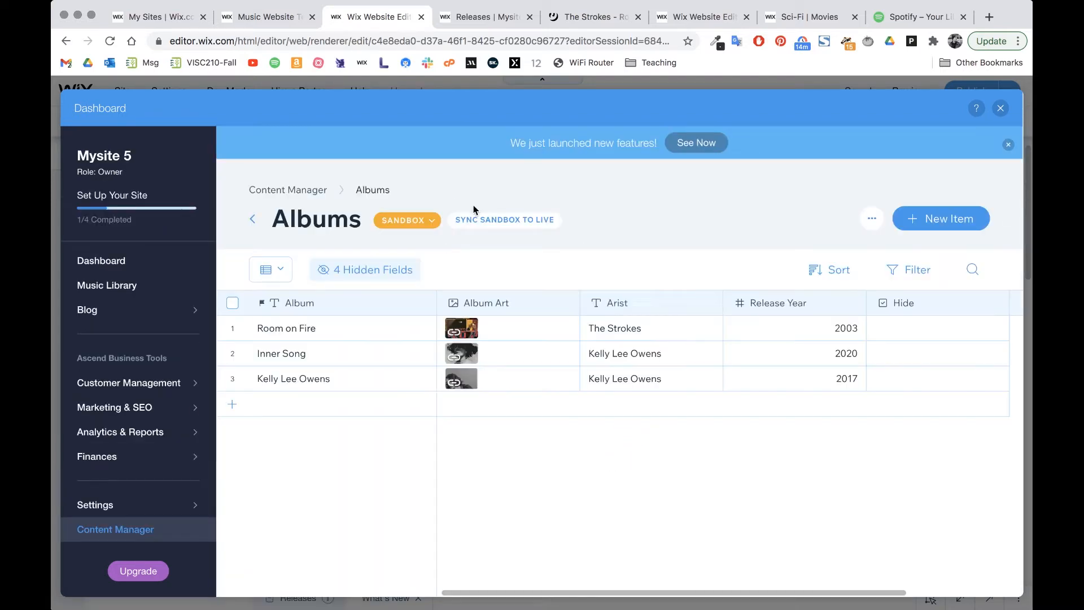
click(490, 225)
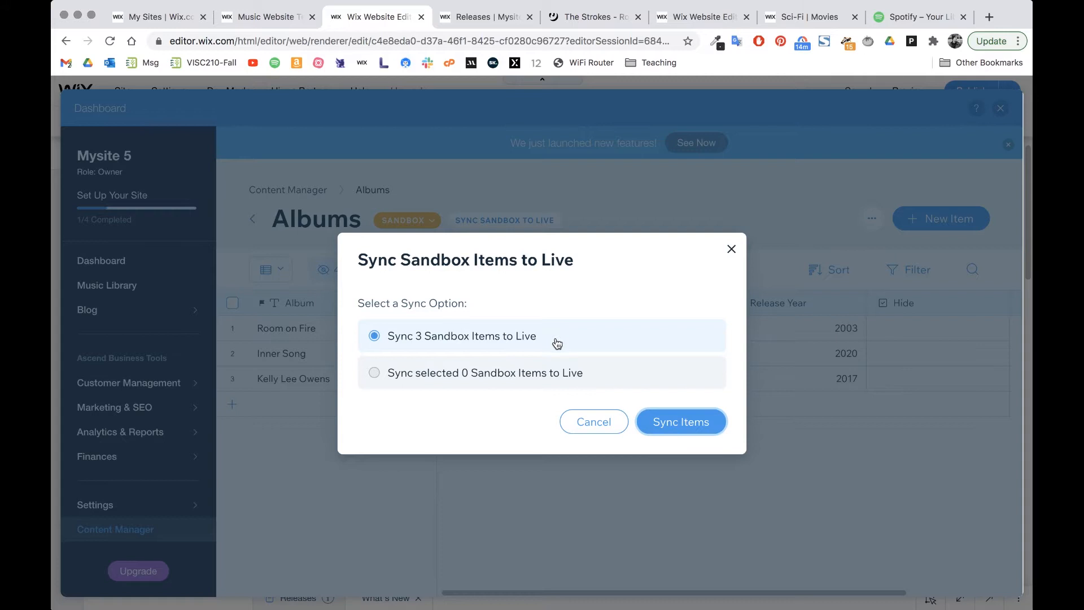
click(685, 425)
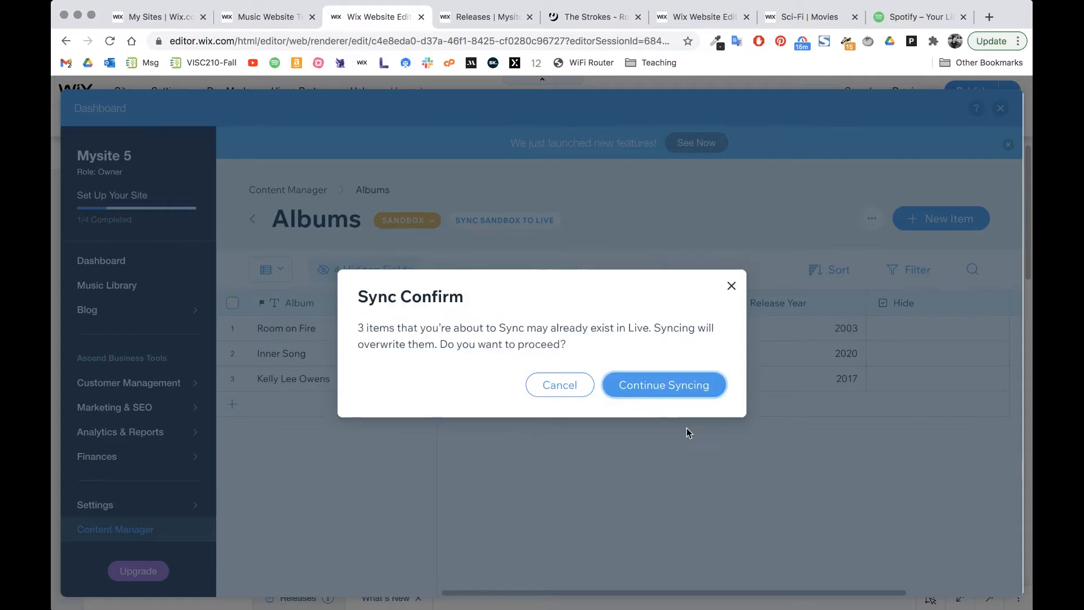
click(683, 388)
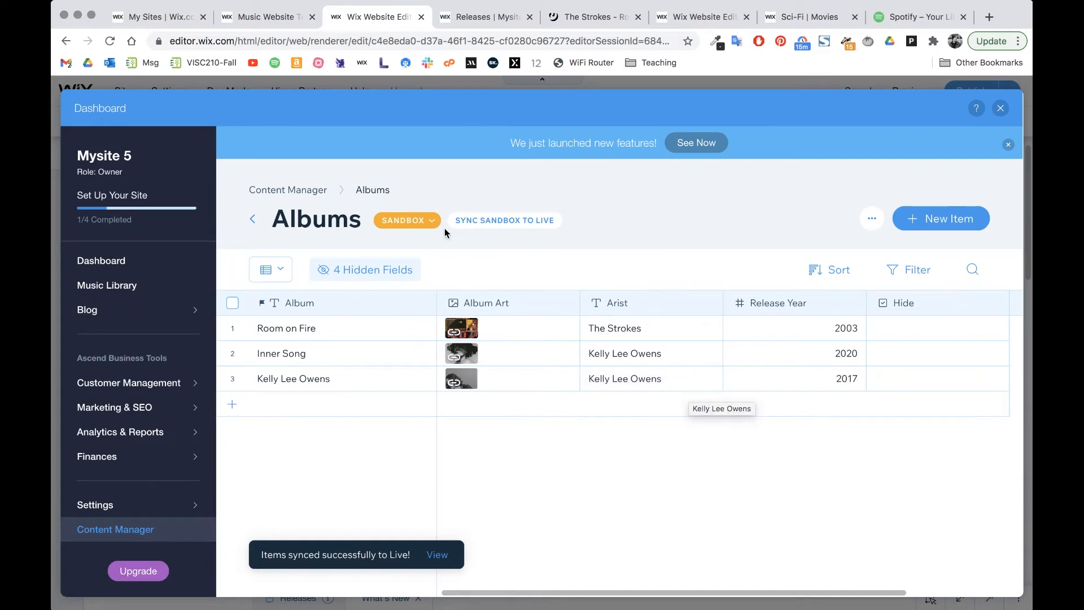
Step: View the Live version of the Albums collection, and close the collection and the Content Manager
click(398, 225)
click(422, 262)
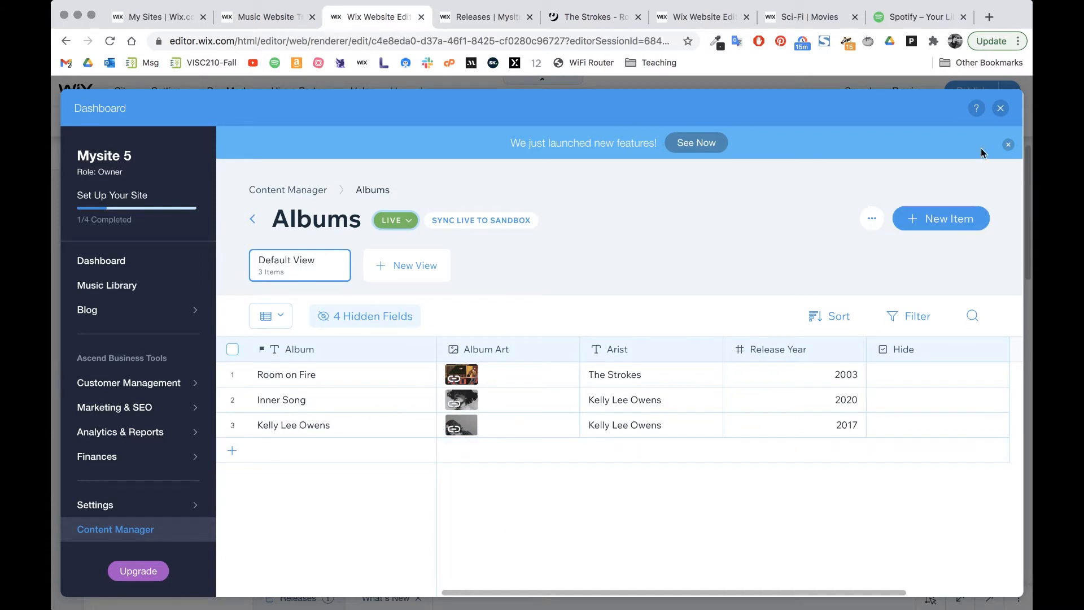
click(999, 111)
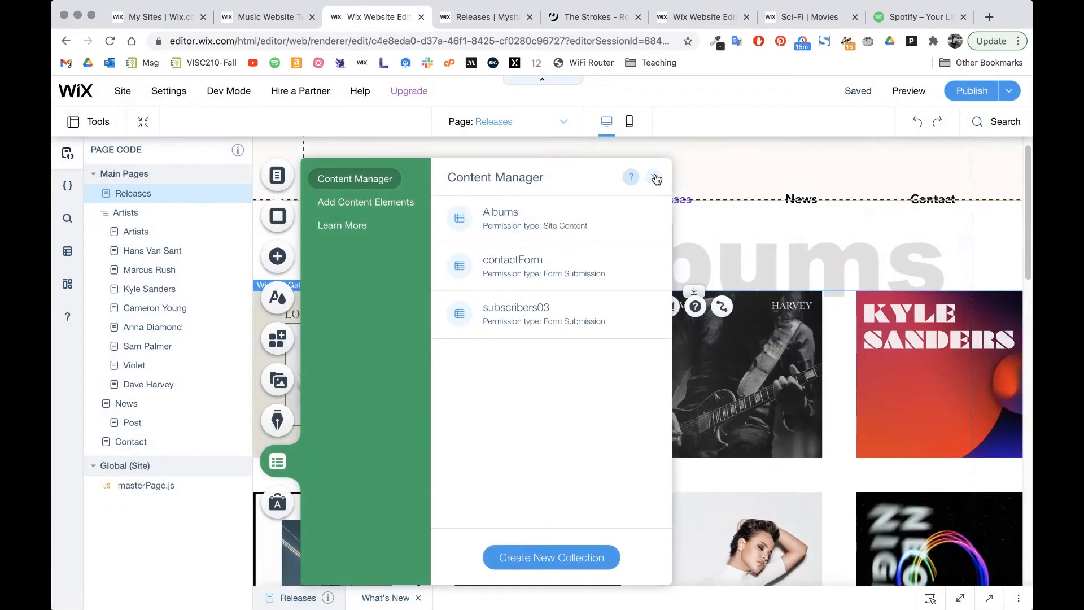
click(655, 178)
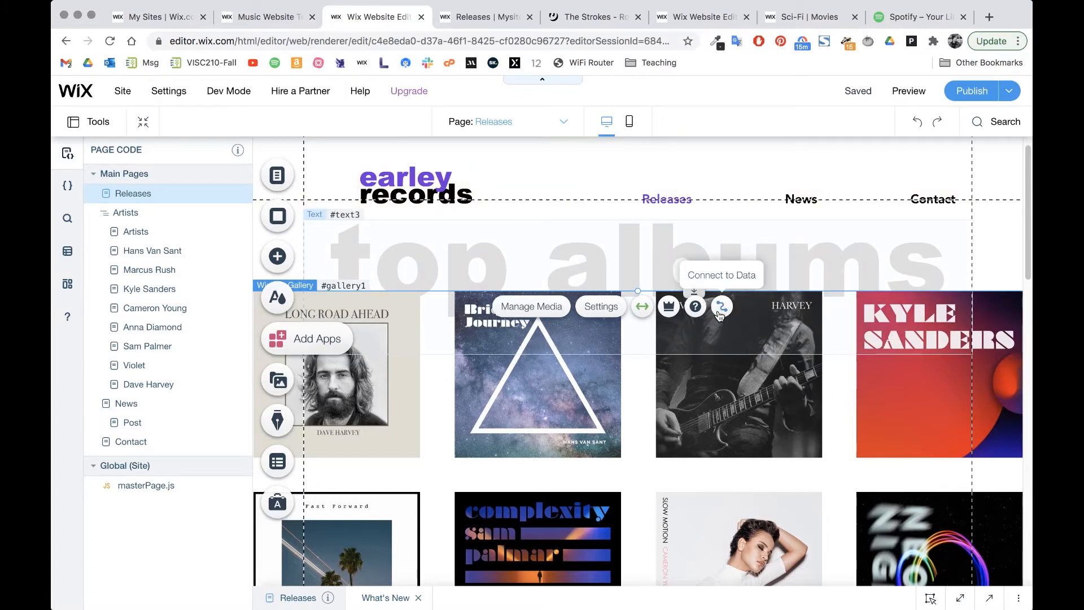
Step: Create a dataset named Albums dataset from the Albums collection for the Releases page gallery
click(722, 306)
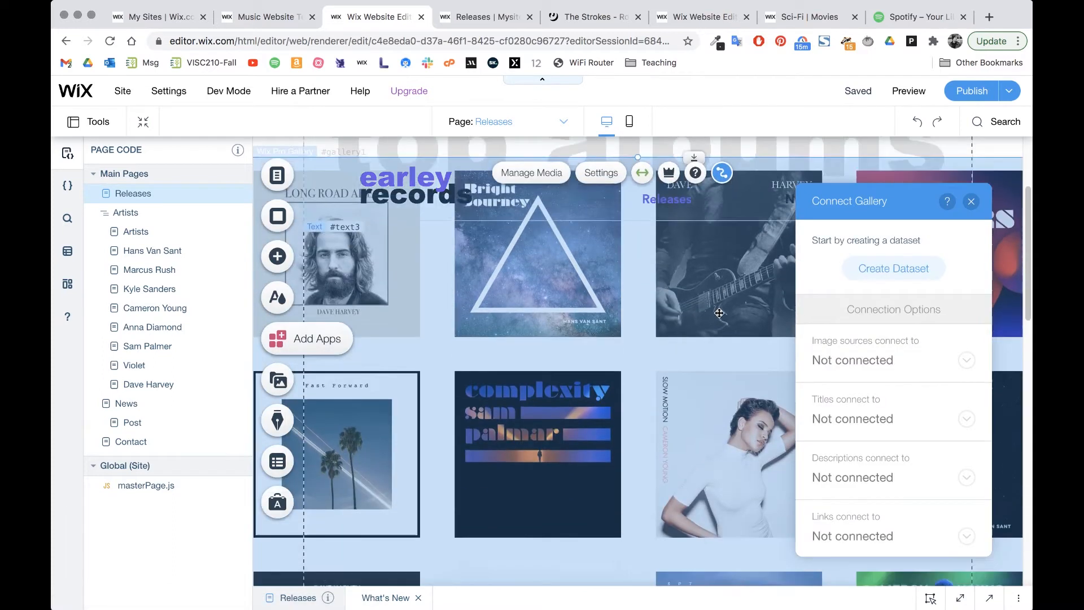
click(900, 267)
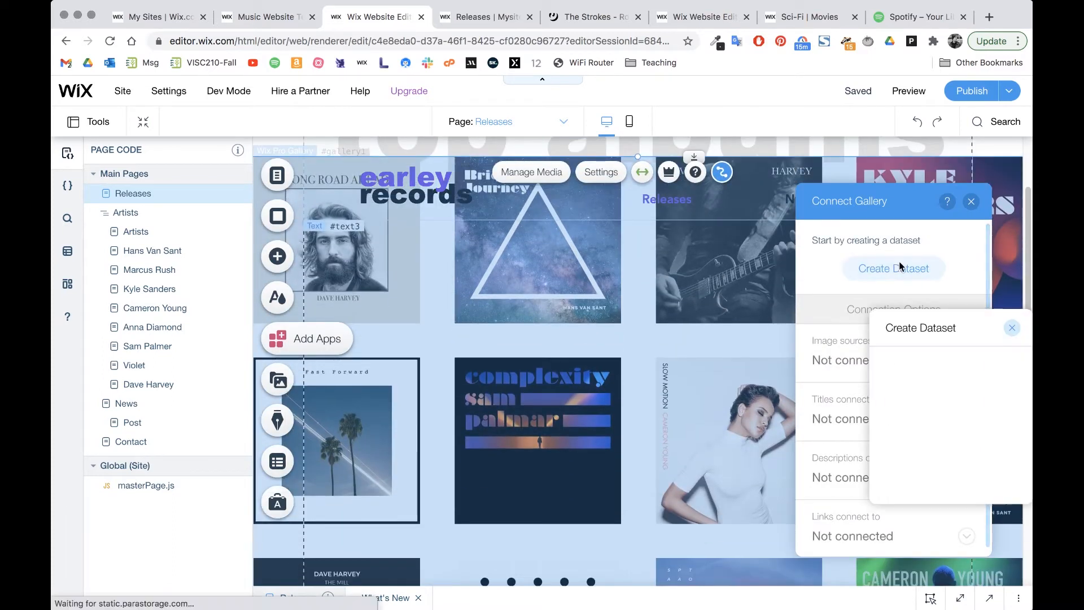
drag(944, 333, 704, 292)
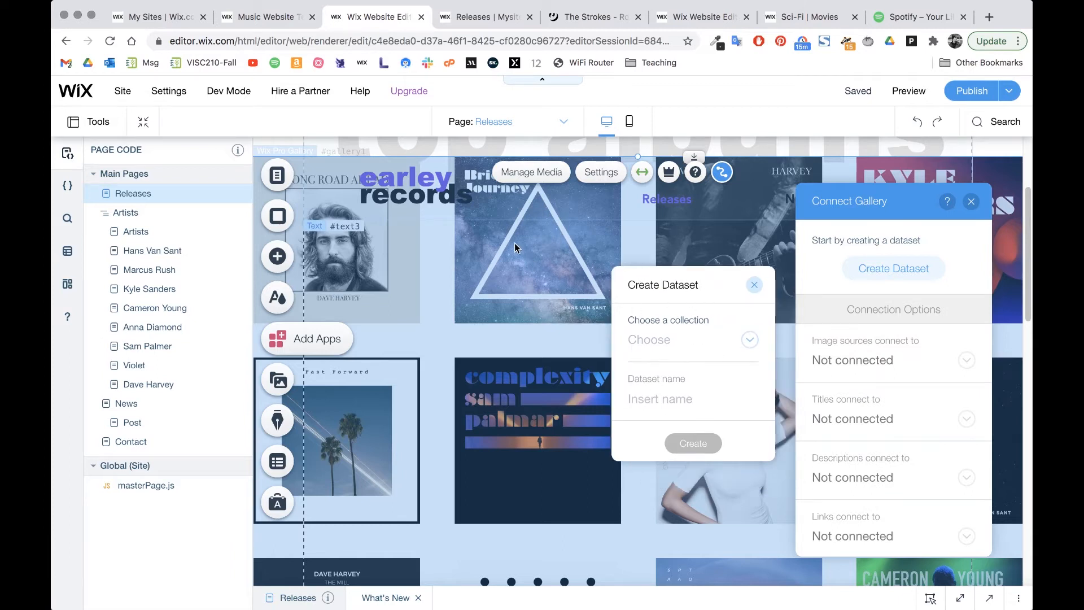
click(677, 337)
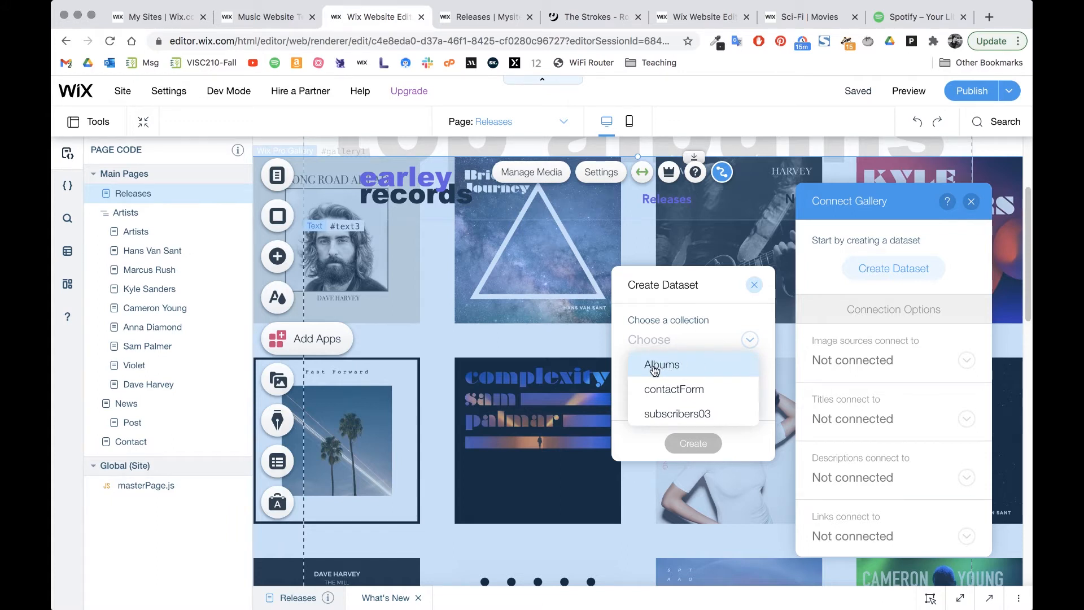
click(655, 367)
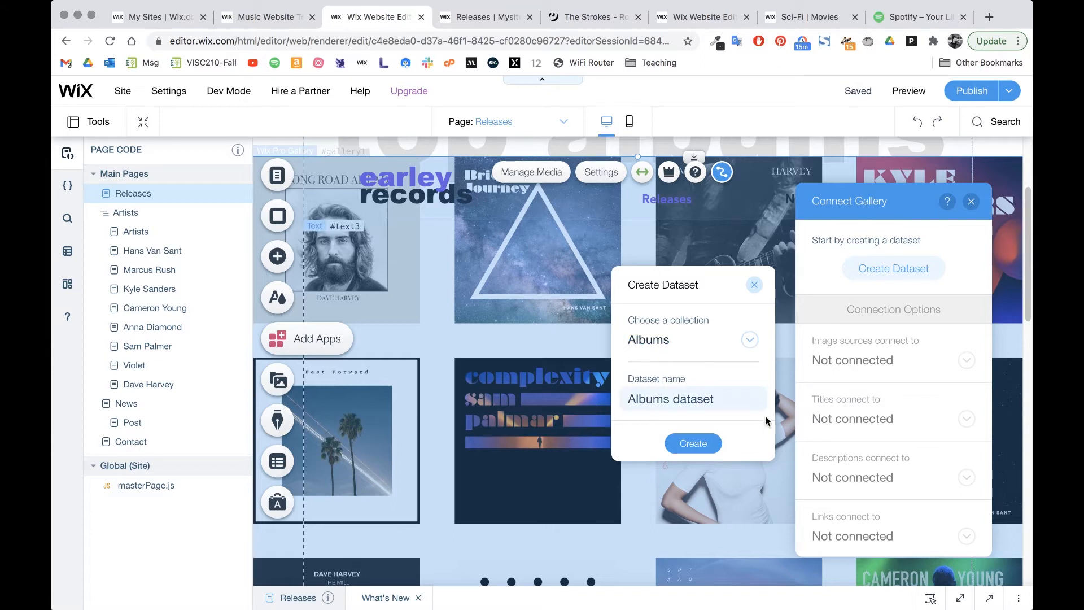
click(700, 446)
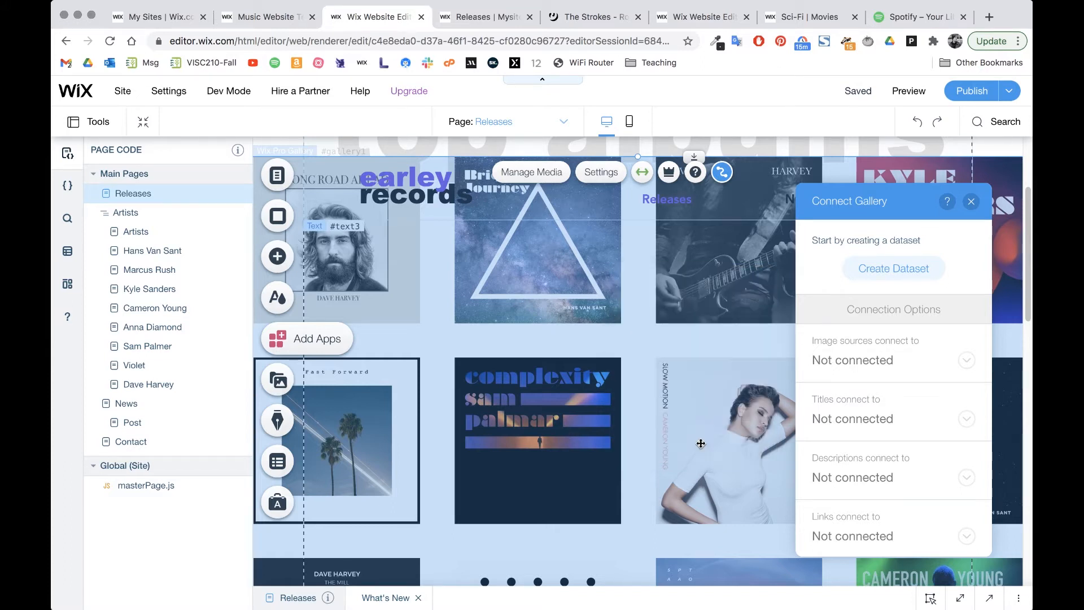
Step: Move the Albums dataset element up onto the end of the "top albums" heading, above the gallery
click(633, 339)
drag(632, 339, 644, 258)
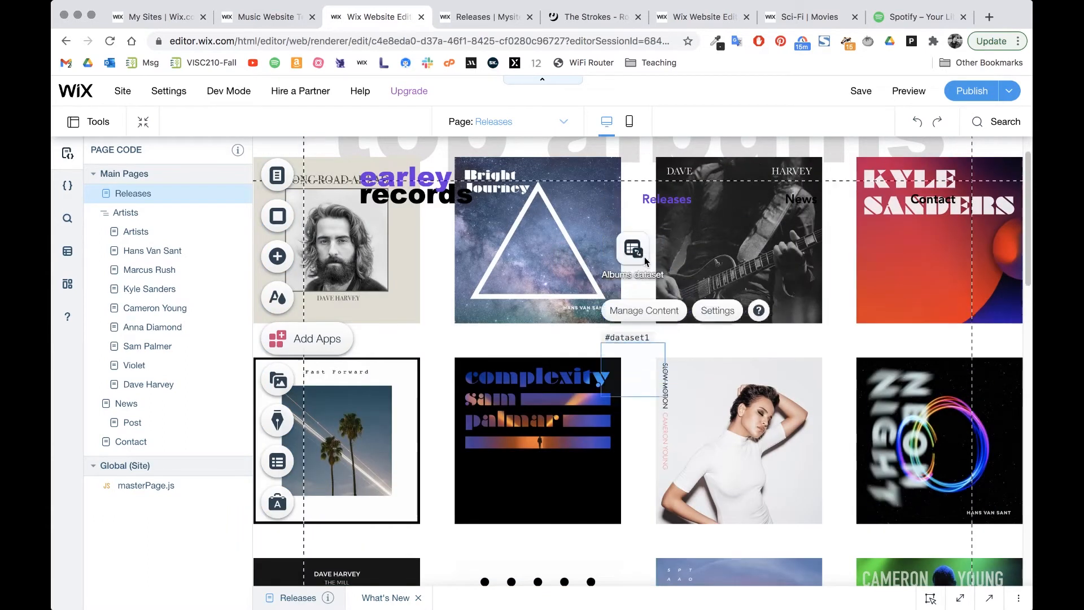
scroll(646, 260, up, 3)
drag(633, 403, 929, 260)
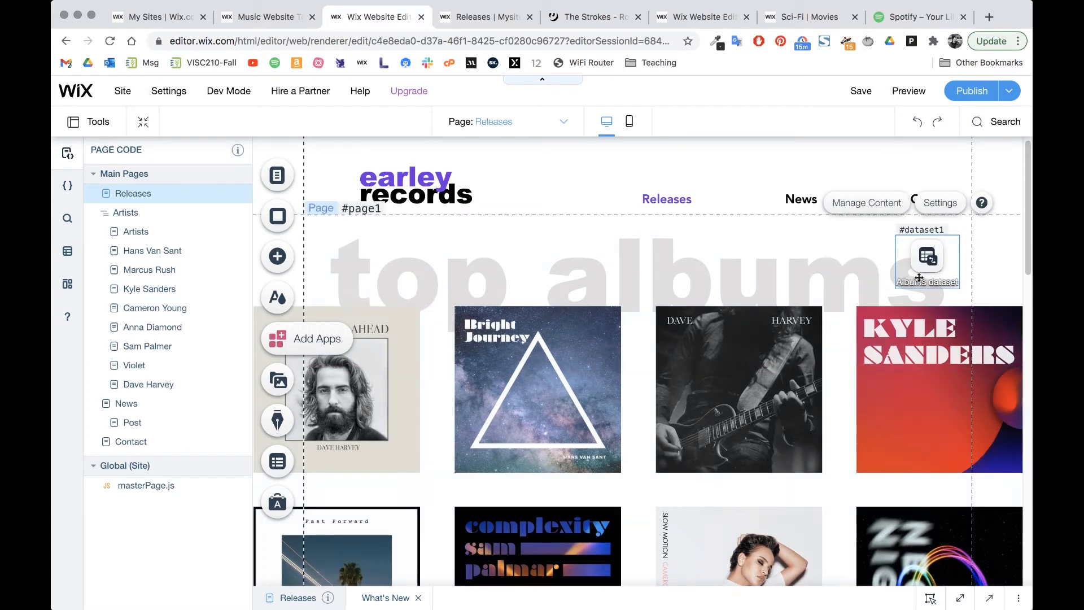
Step: Connect the gallery's image sources to the Album Art (Image) field of the Albums dataset
click(553, 433)
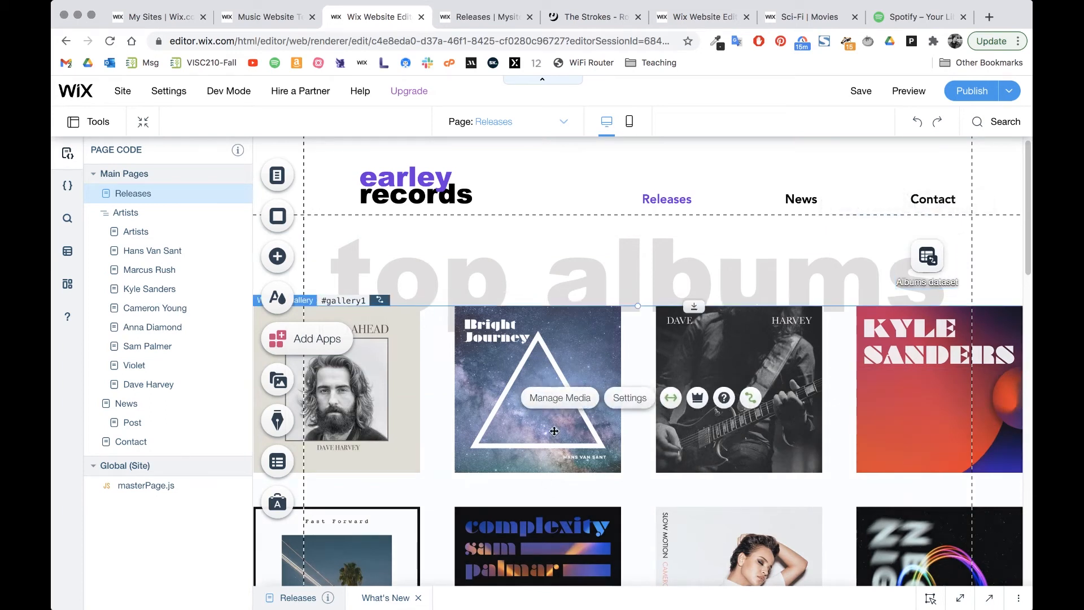
click(754, 402)
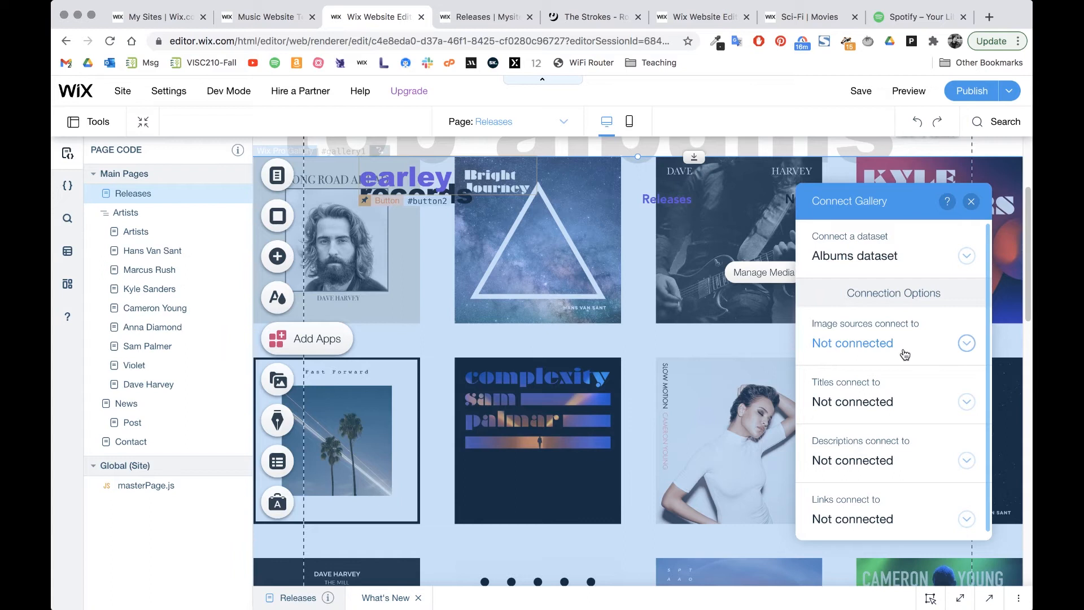
click(905, 354)
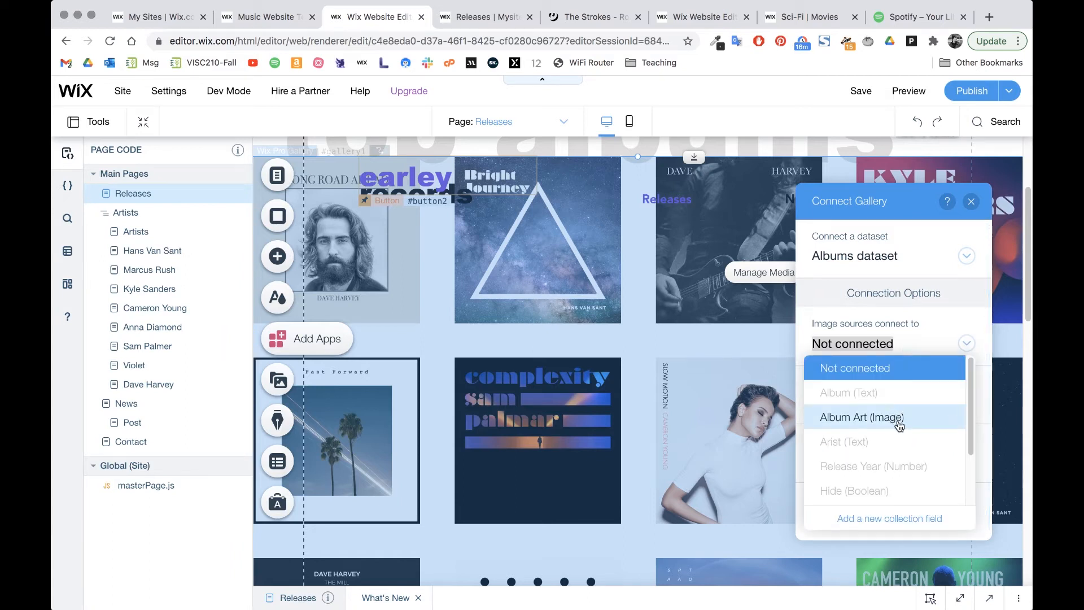
click(899, 426)
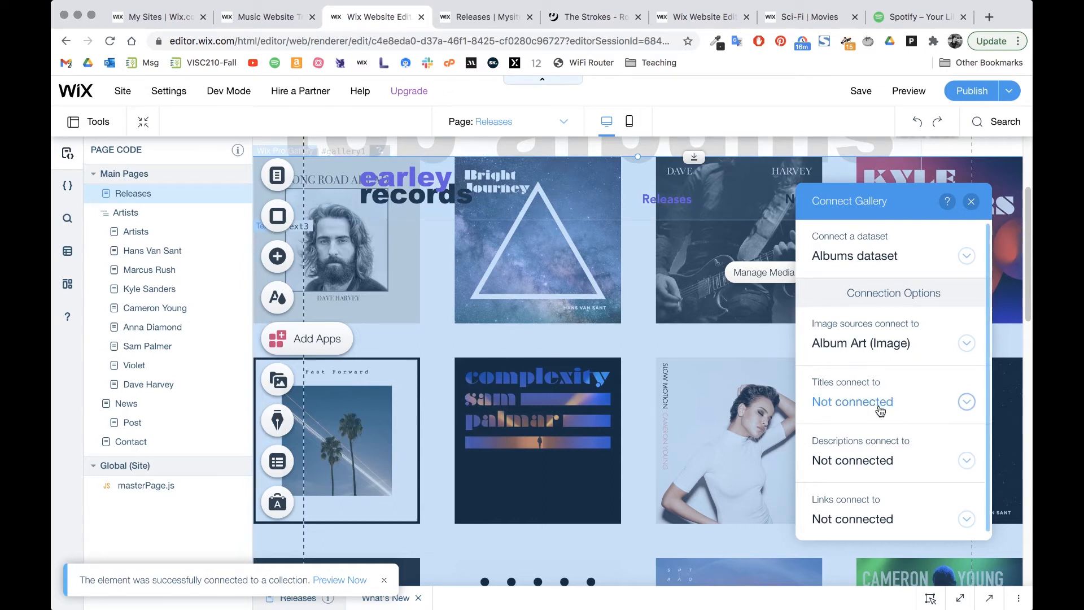
Step: Connect the gallery's titles to the Album (Text) field
click(879, 403)
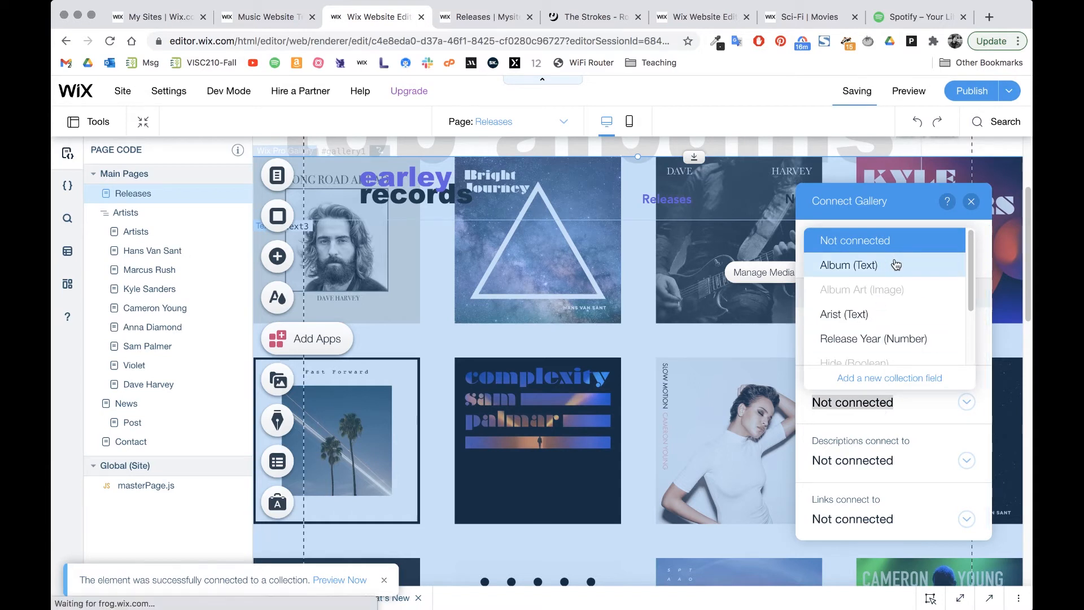
scroll(891, 319, down, 3)
scroll(881, 277, up, 3)
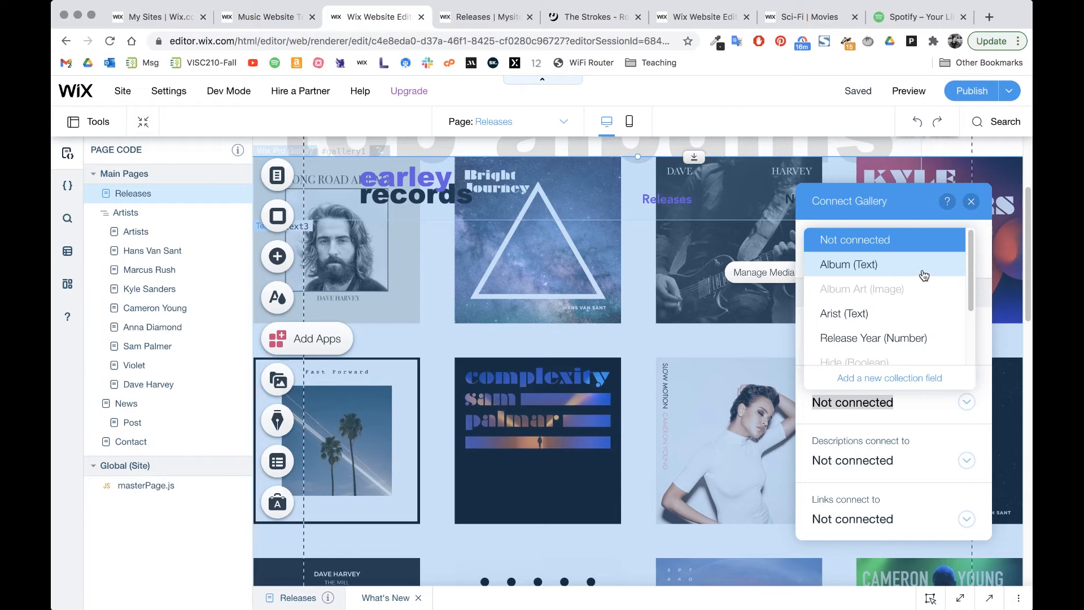
click(933, 269)
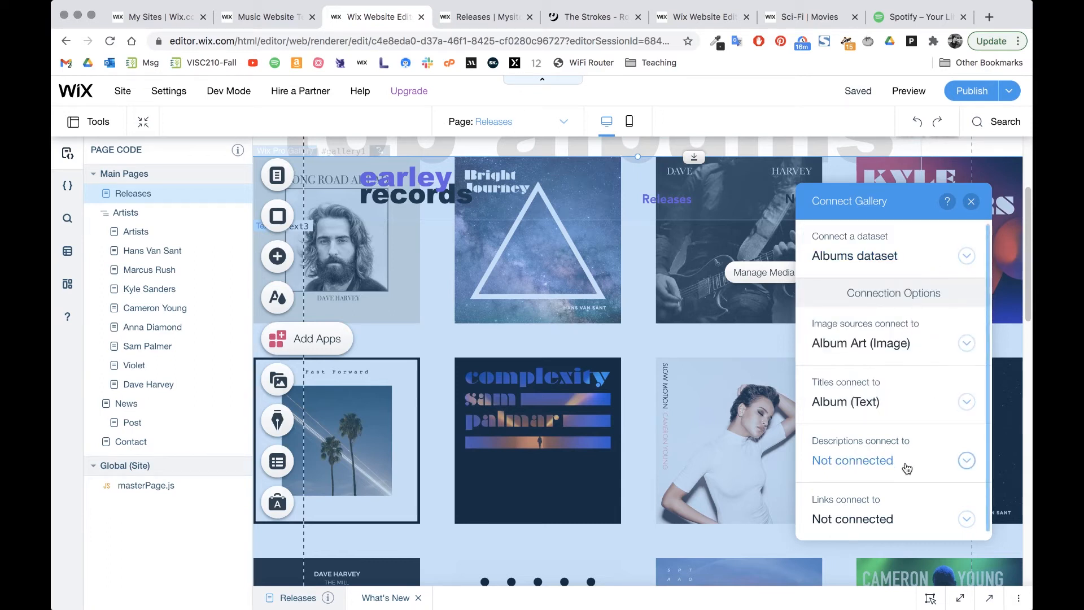
Step: Connect the gallery's descriptions to the Arist (Text) field
click(907, 467)
click(870, 338)
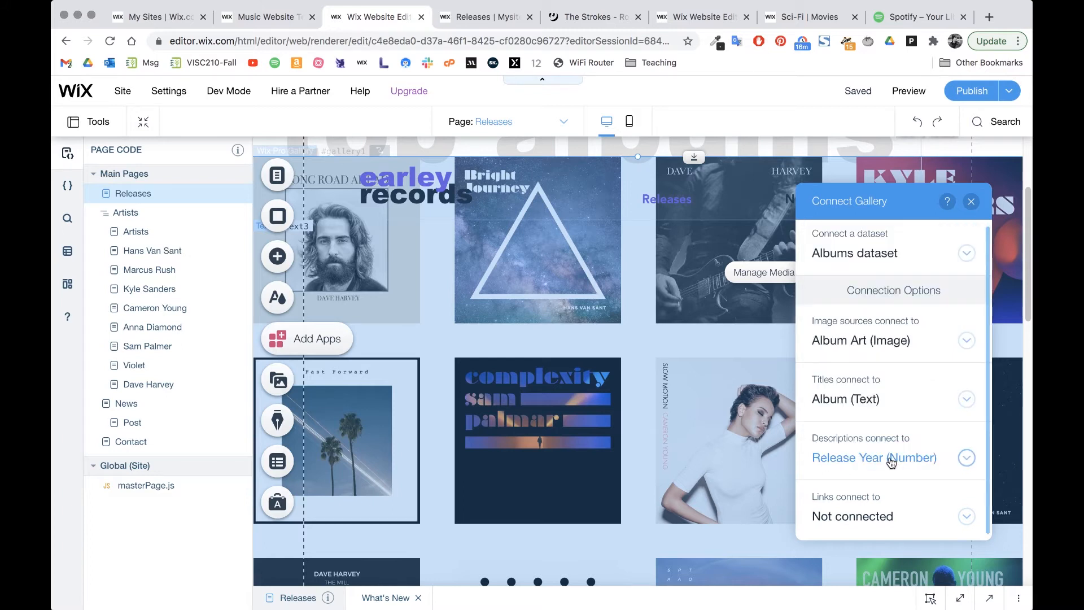
click(890, 461)
click(865, 287)
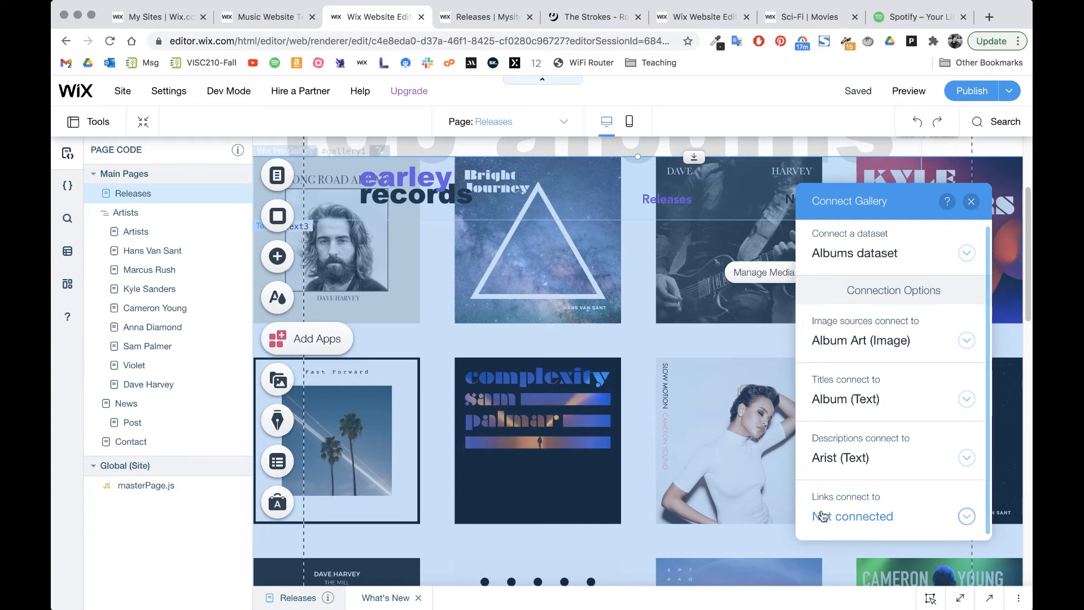
Step: Go back to the Genius page for the album Inner Song, select its web address, and return to the Wix editor
click(489, 18)
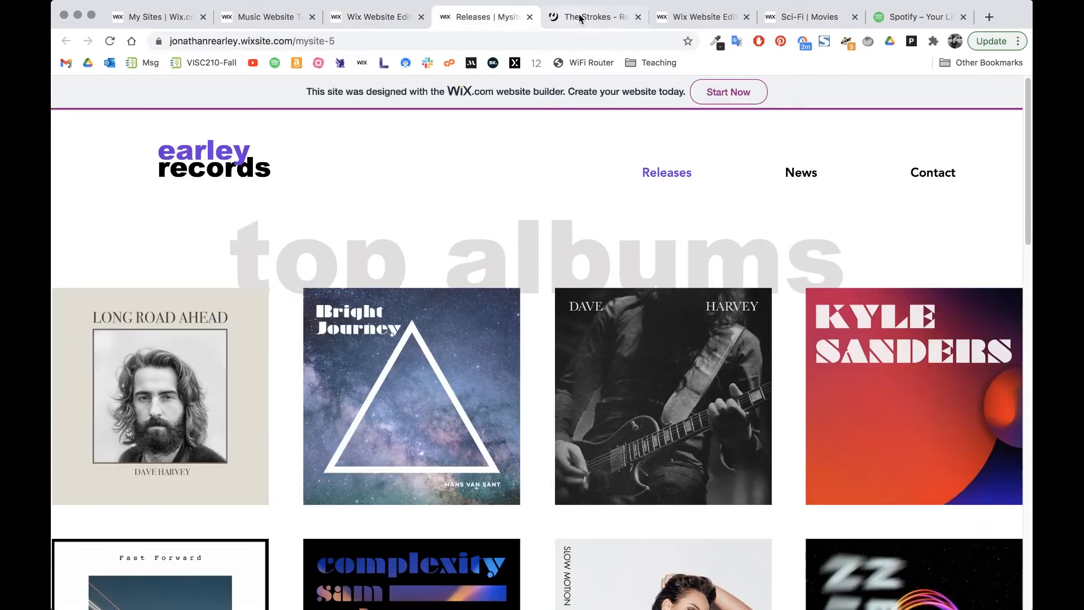
click(579, 18)
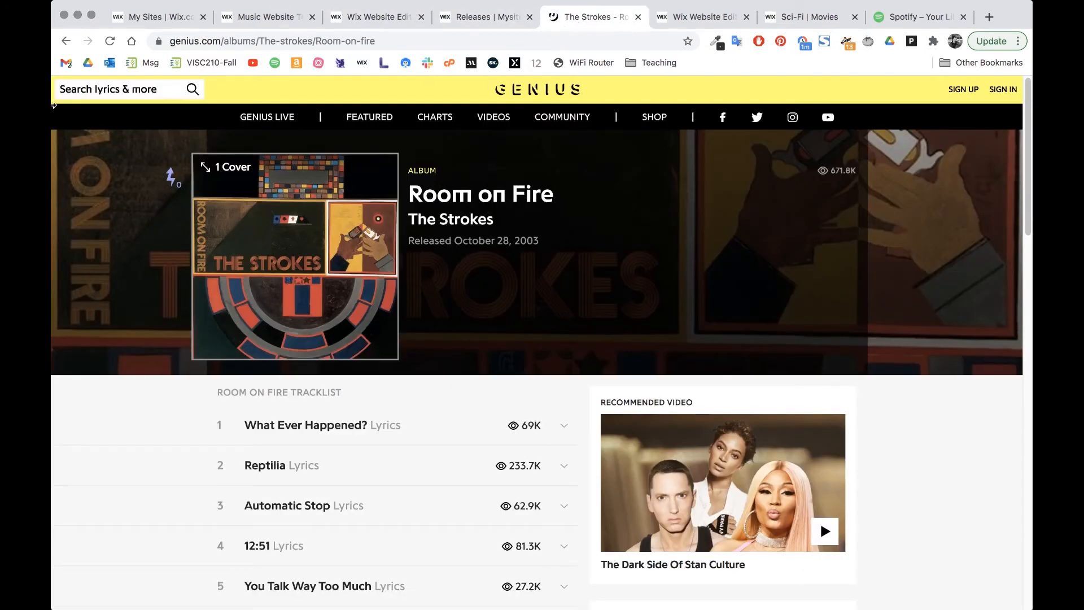
click(67, 41)
click(66, 41)
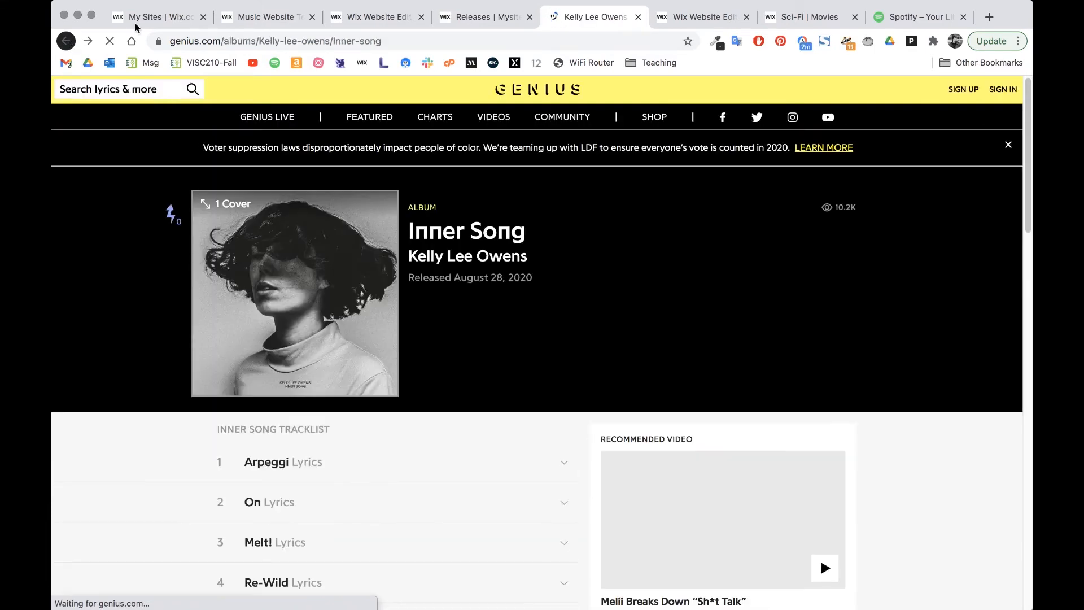
click(427, 42)
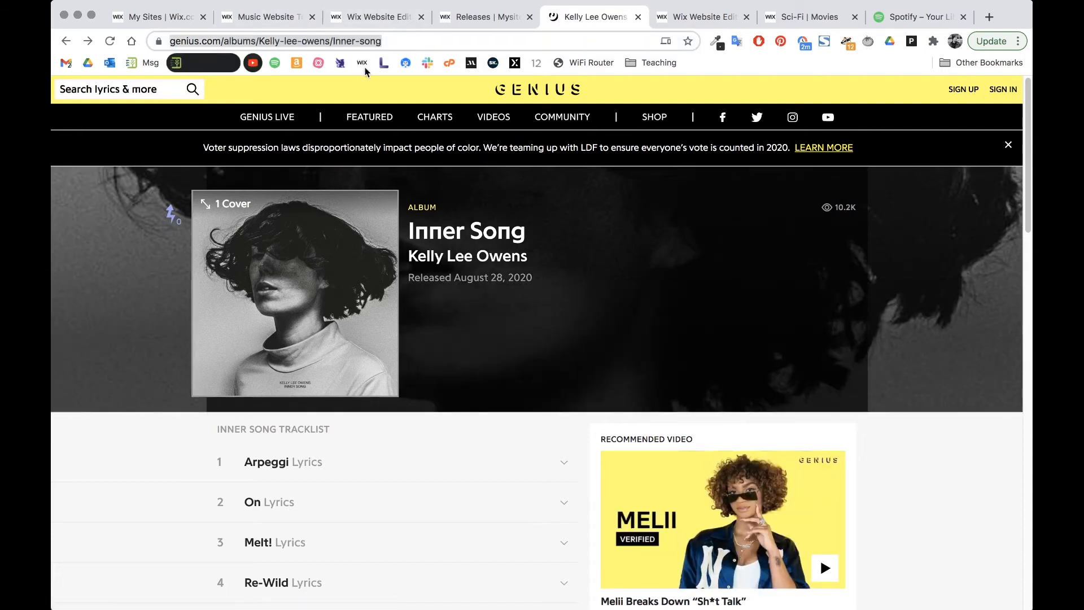
key(ctrl+shift+Tab)
key(ctrl+shift+Tab)
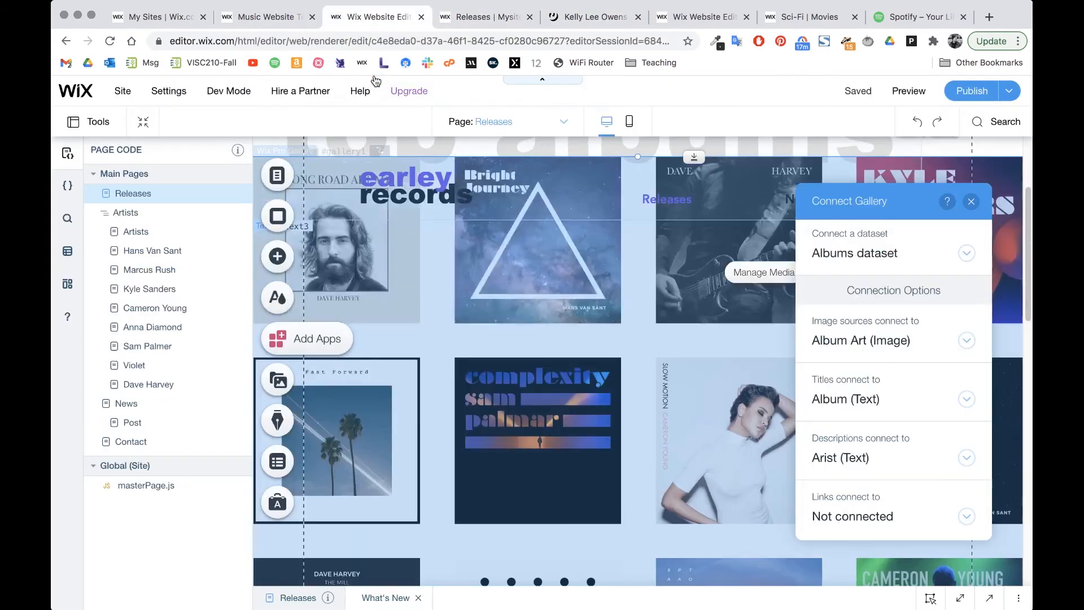
Step: Open the Albums collection and add a field named Genius with the URL field type
mouse_move(375, 81)
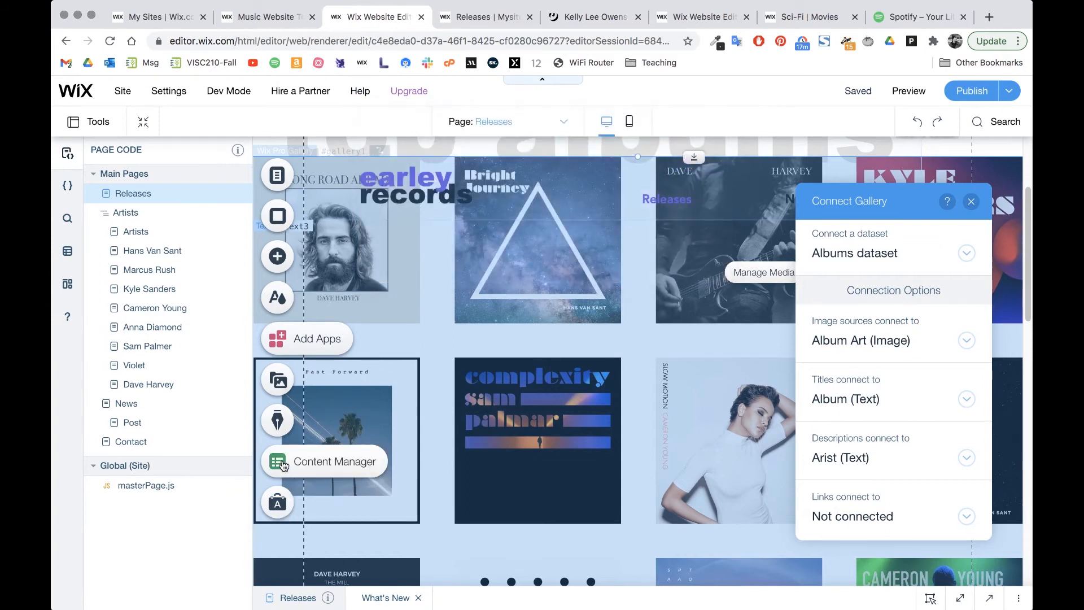
click(285, 463)
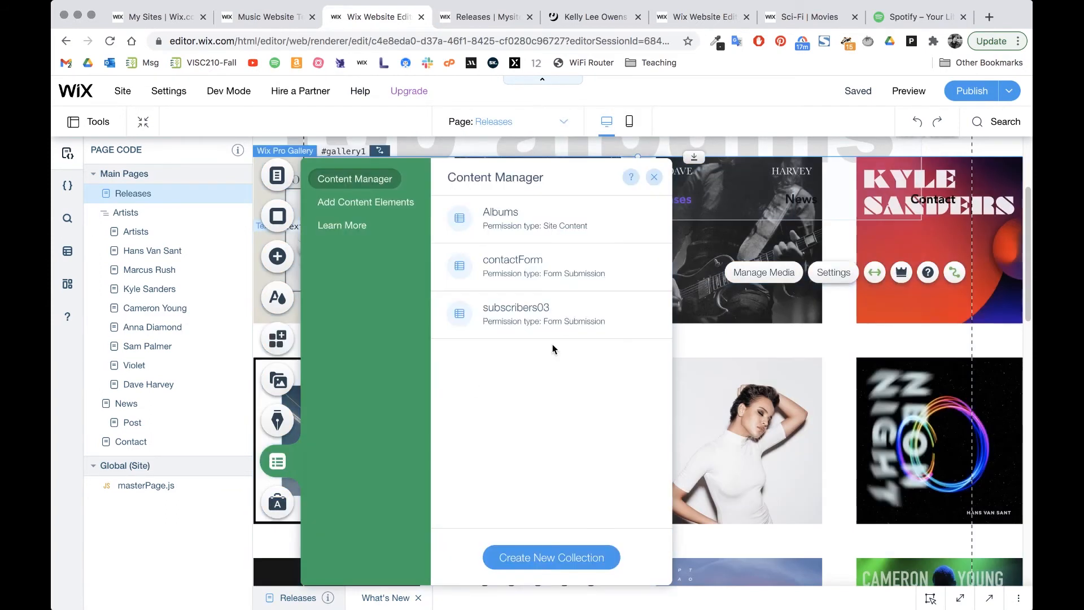
click(528, 219)
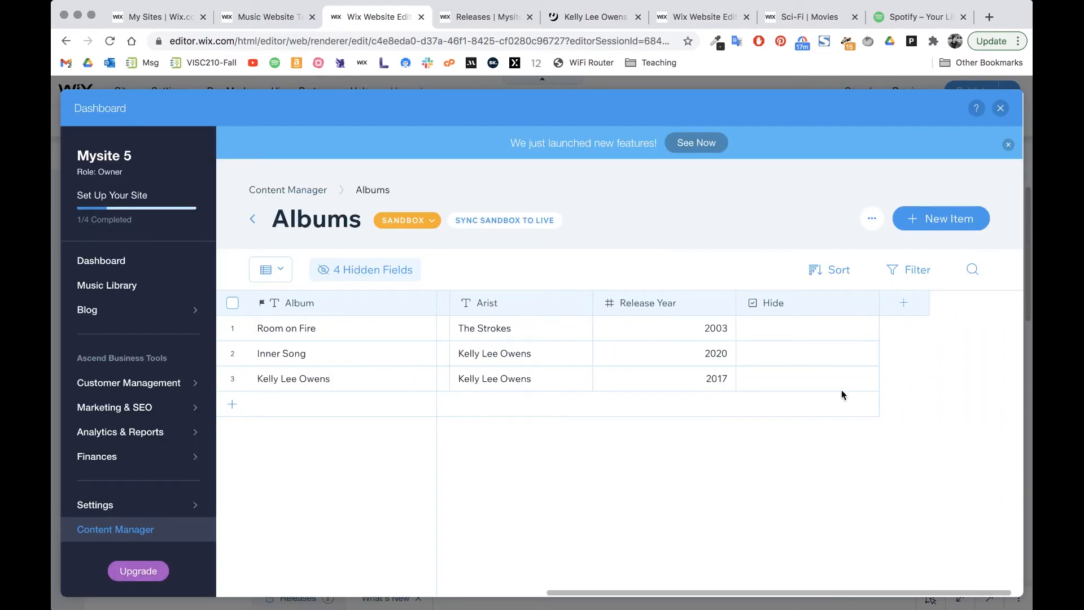
click(910, 312)
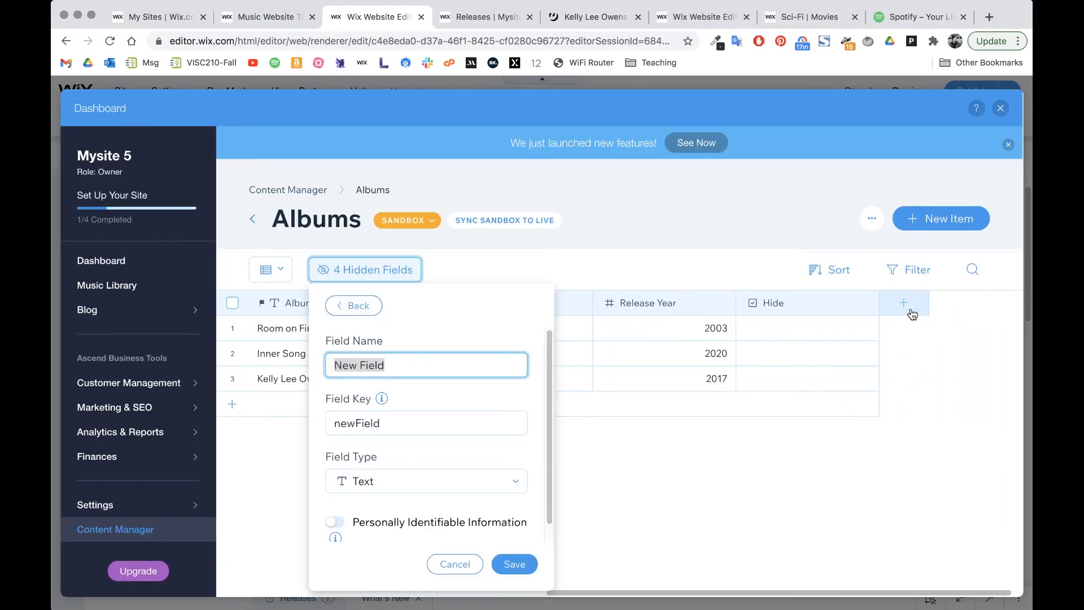
text(Genius)
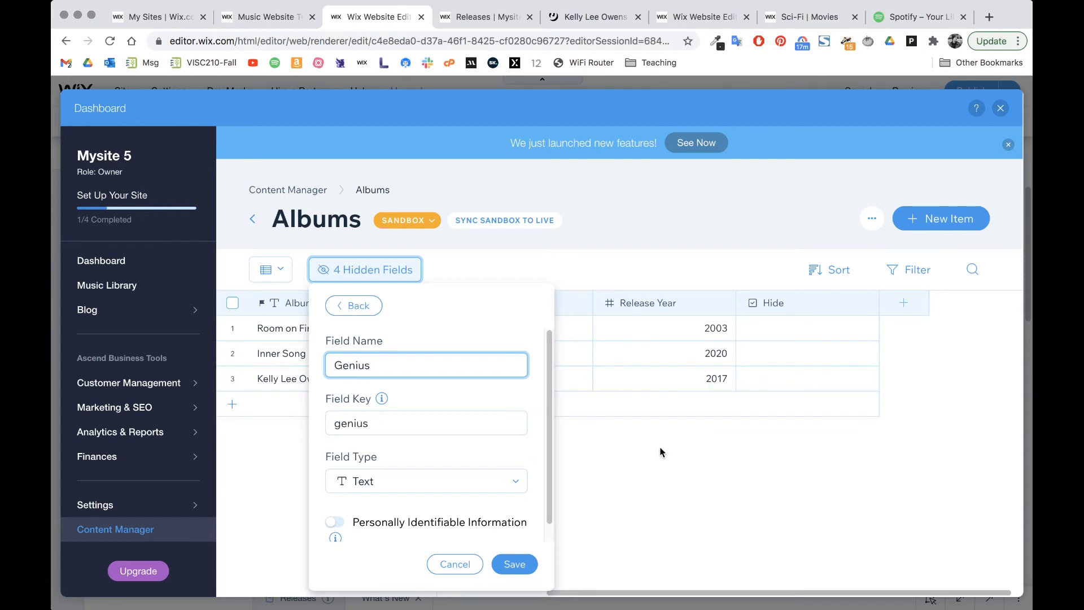
click(514, 481)
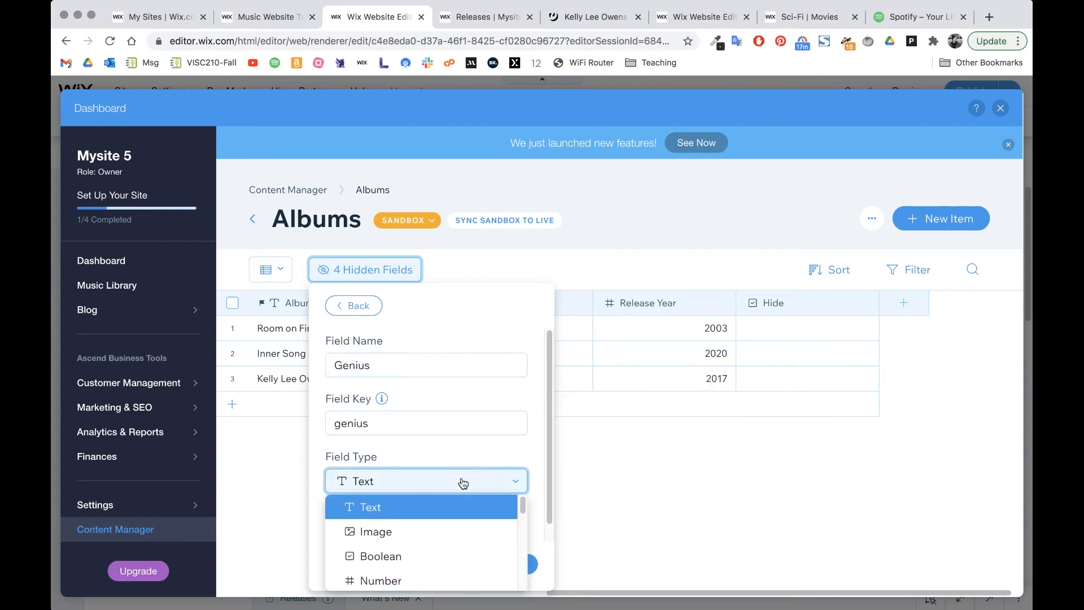
scroll(430, 506, down, 5)
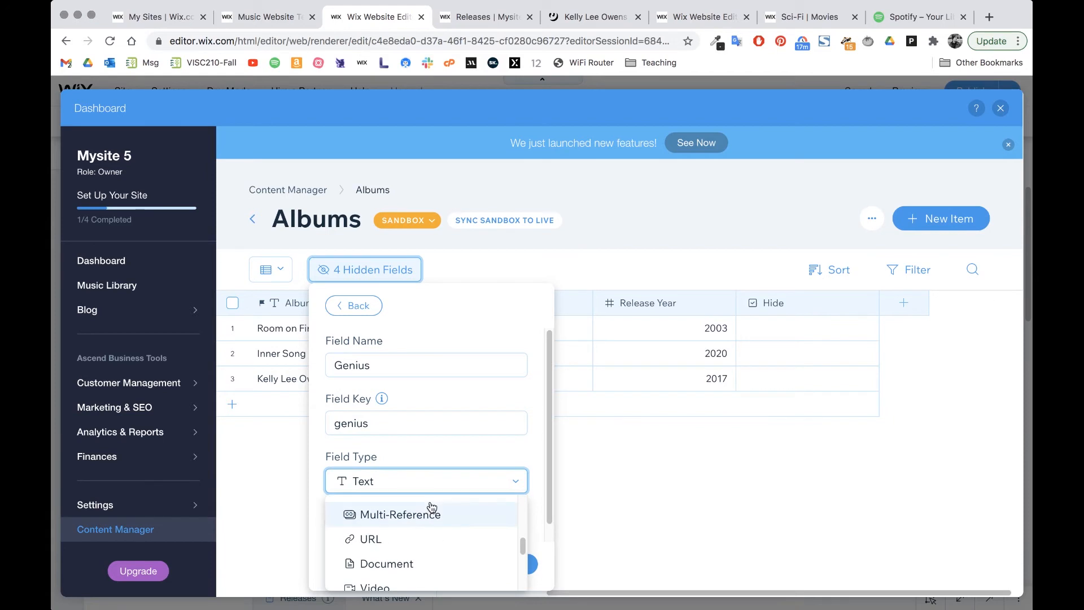
click(382, 540)
click(514, 527)
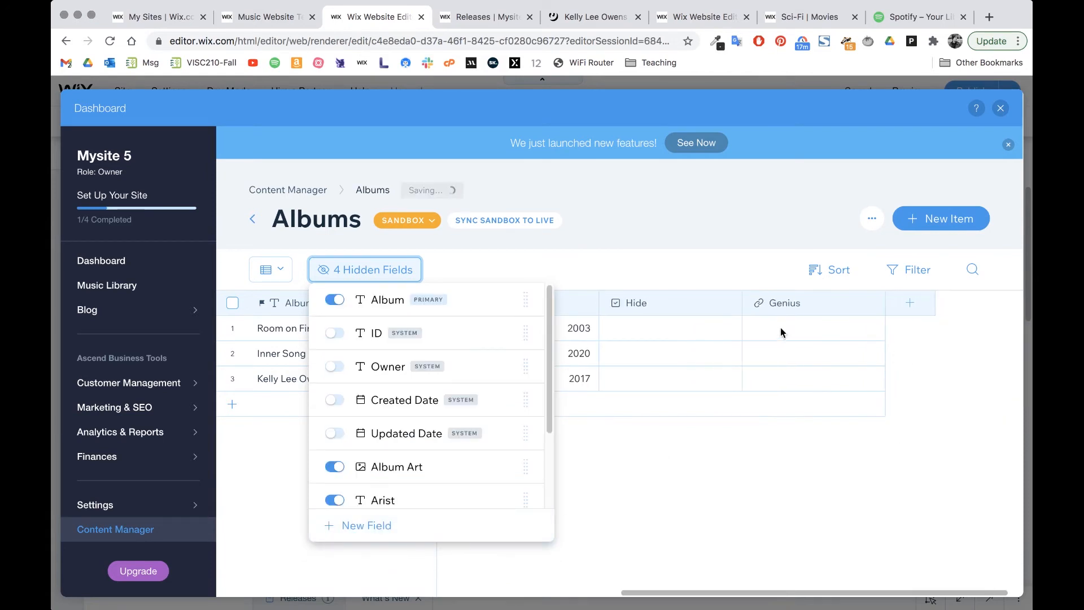
click(782, 336)
click(494, 252)
click(825, 352)
click(825, 353)
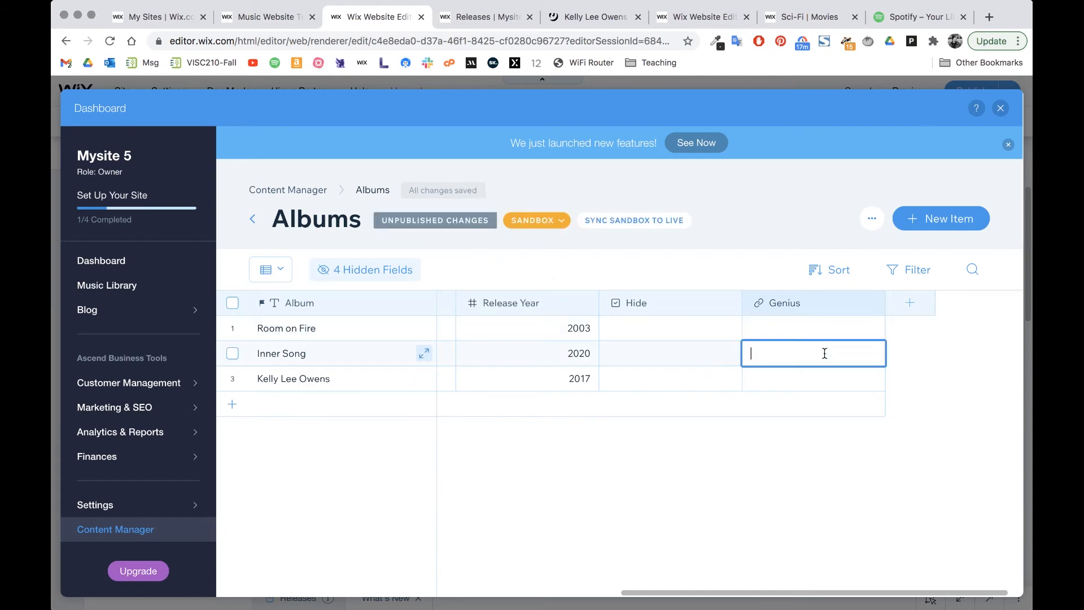
text(/Kelly-lee-owens/Inner-song)
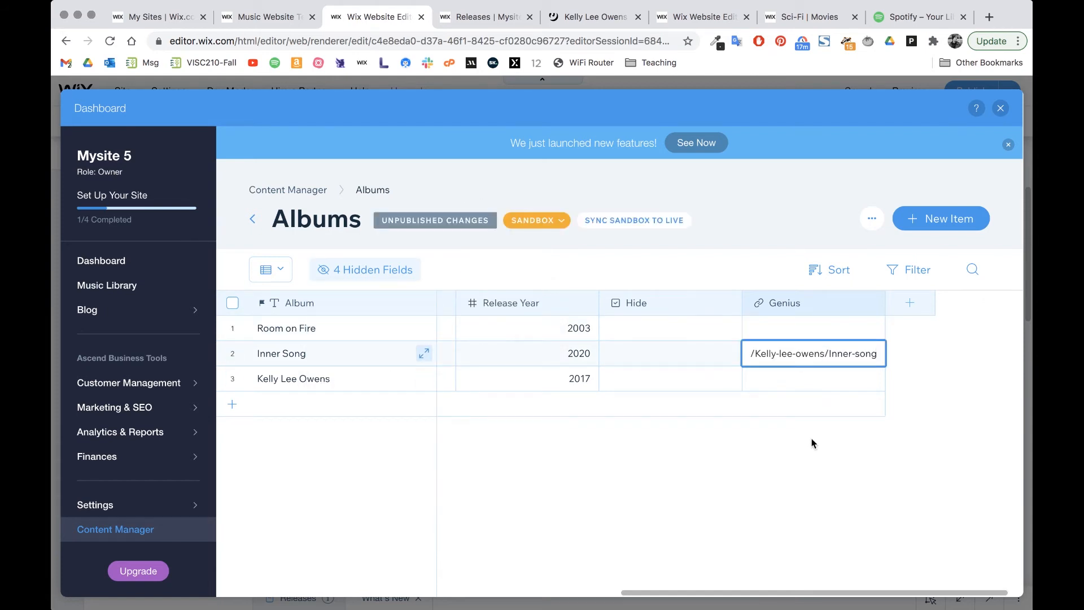
key(Return)
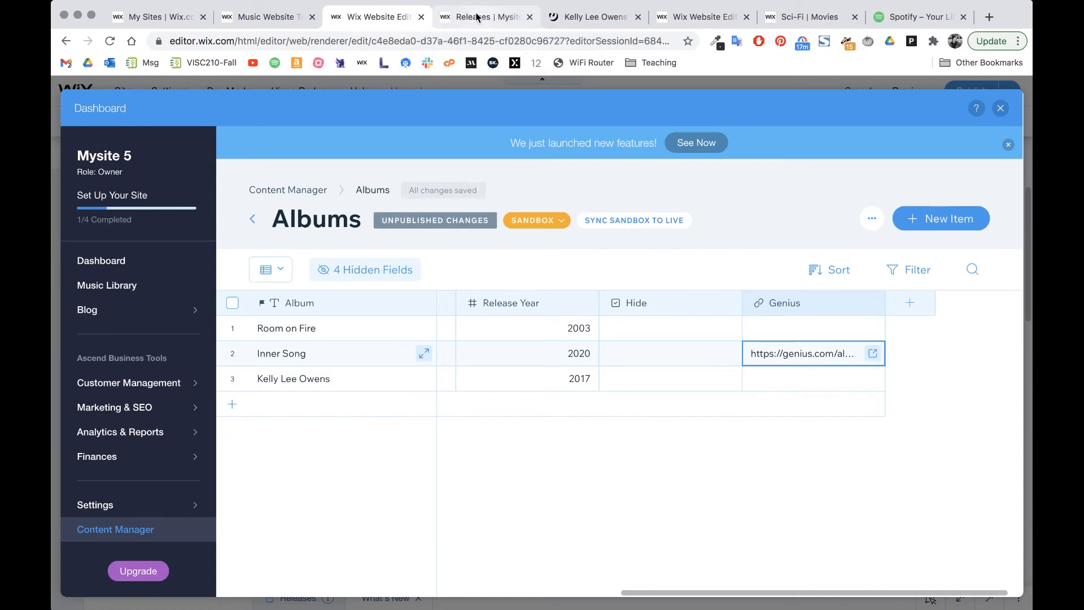
Step: Get the album page addresses from Genius and fill in the Genius links for Kelly Lee Owens and Room on Fire
click(477, 17)
click(590, 18)
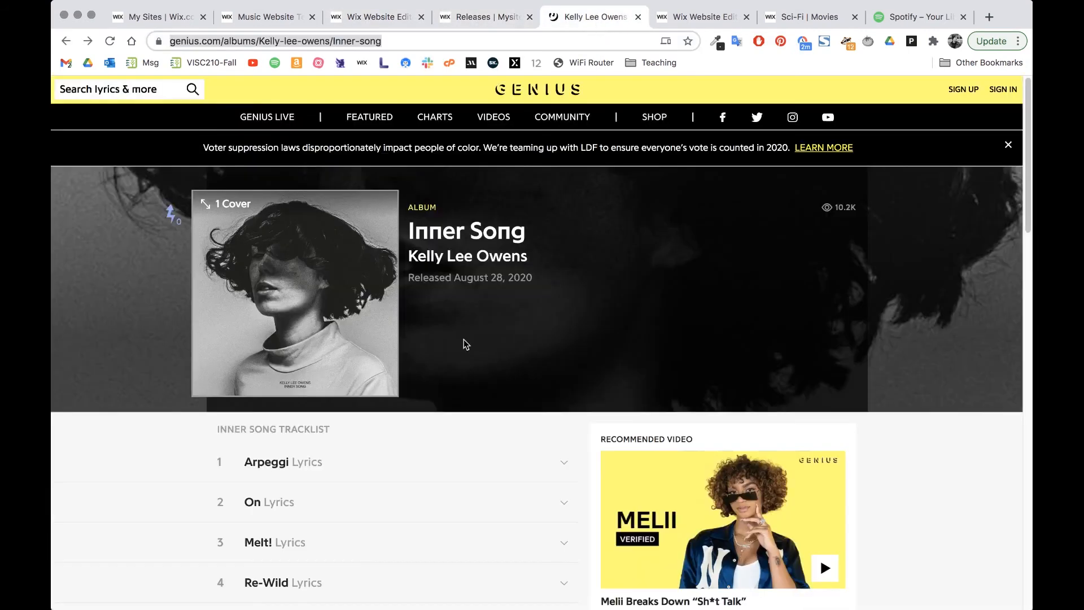
scroll(488, 375, left, 5)
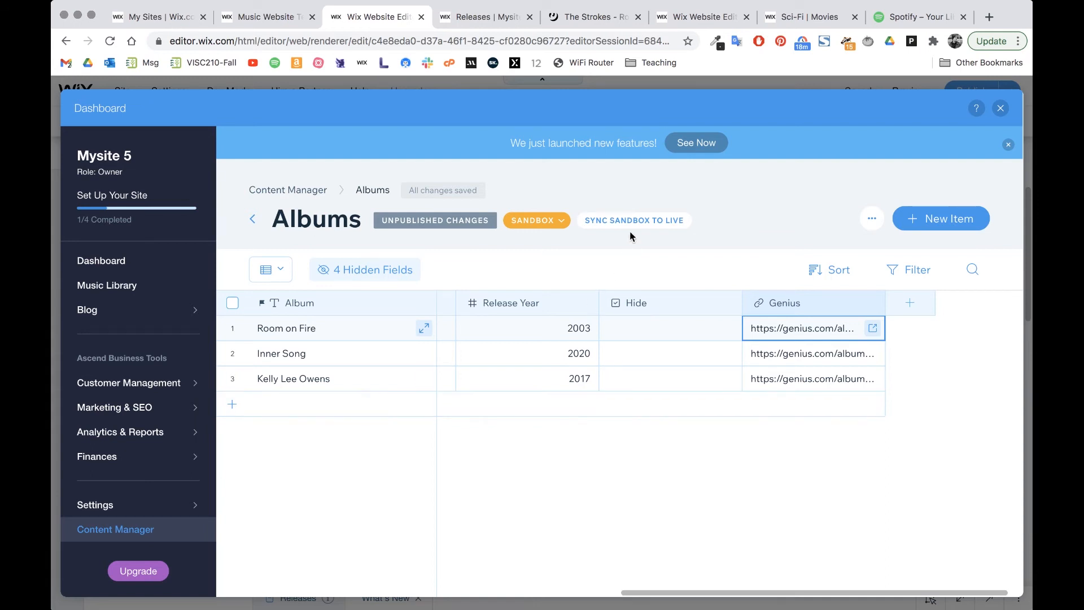
Step: Sync all 3 sandbox items of the Albums collection to Live and close the collection
click(650, 222)
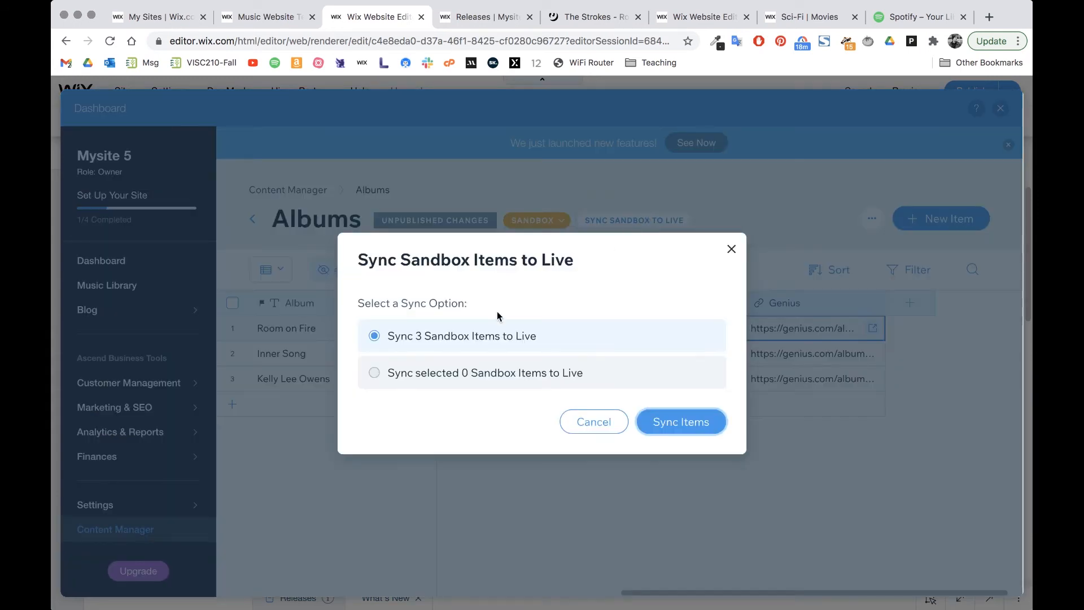
click(683, 422)
click(664, 389)
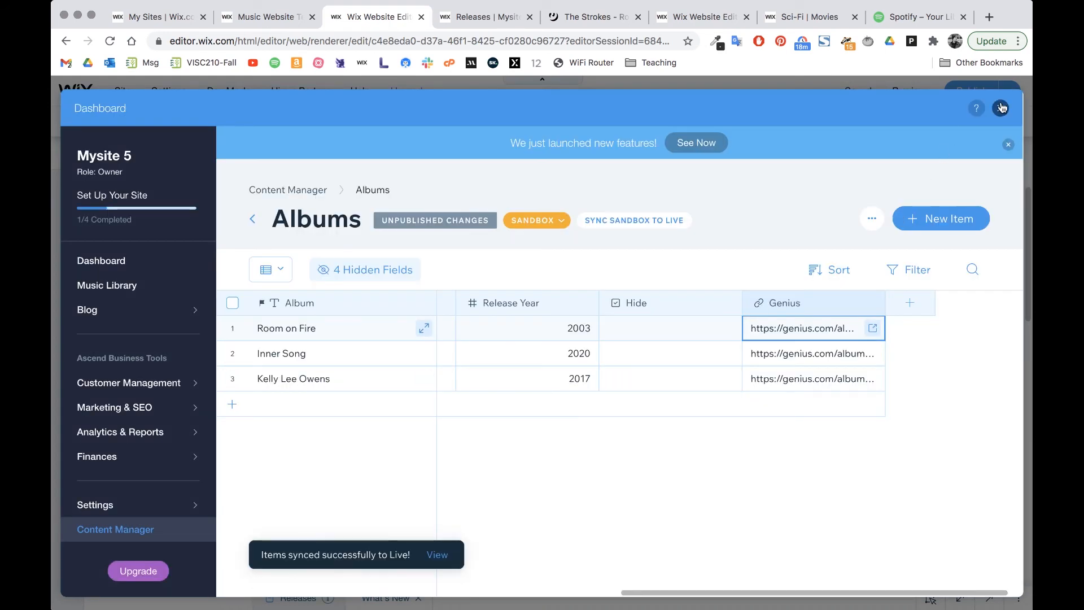
click(1000, 108)
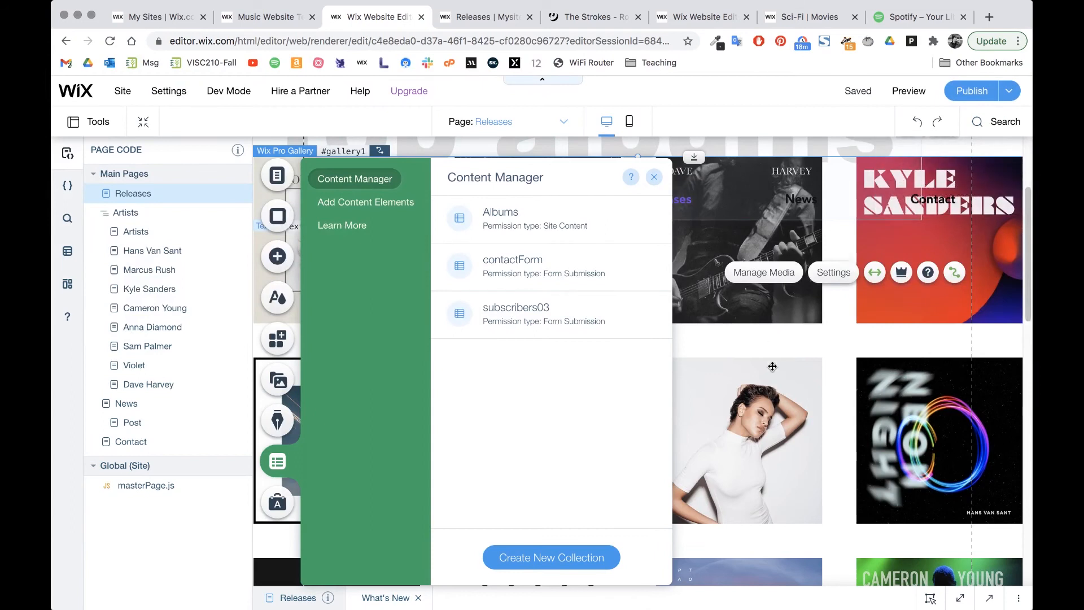
Step: Connect the gallery's links to the Genius (URL) field of the Albums dataset
click(794, 430)
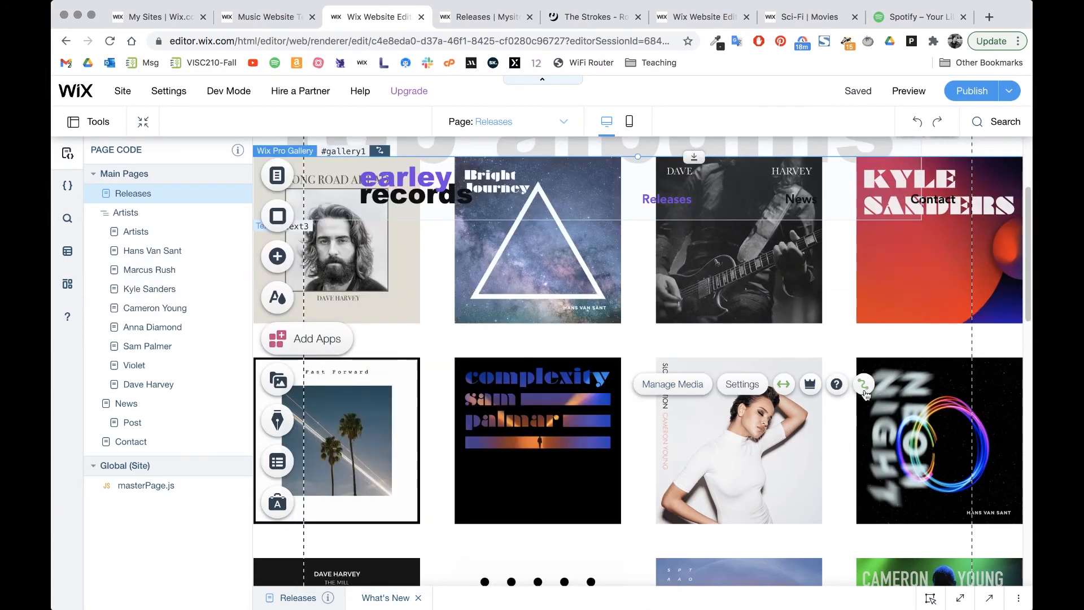
click(863, 384)
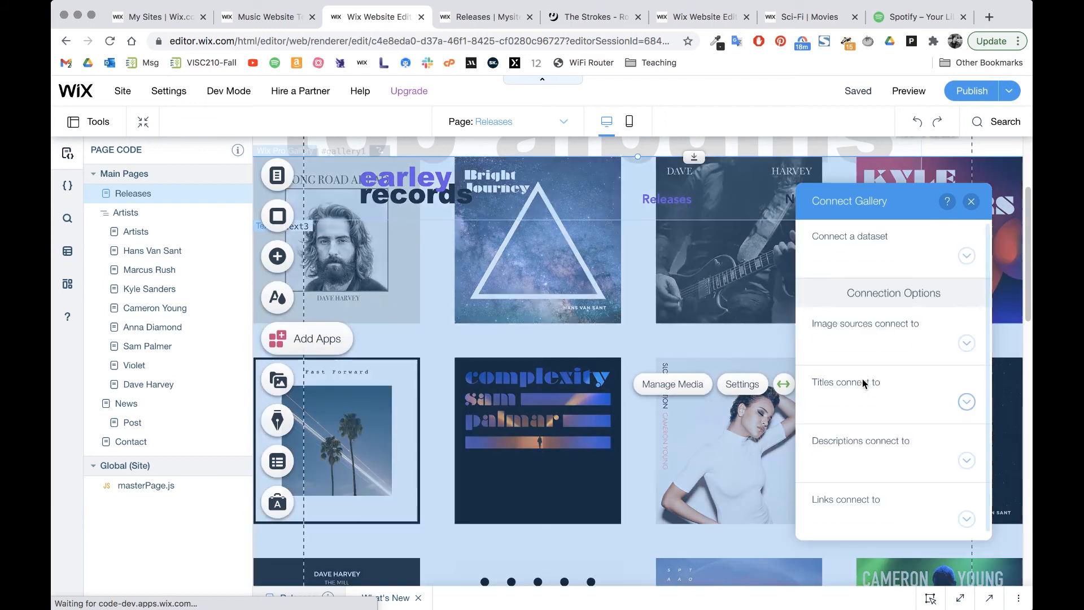
scroll(904, 476, down, 1)
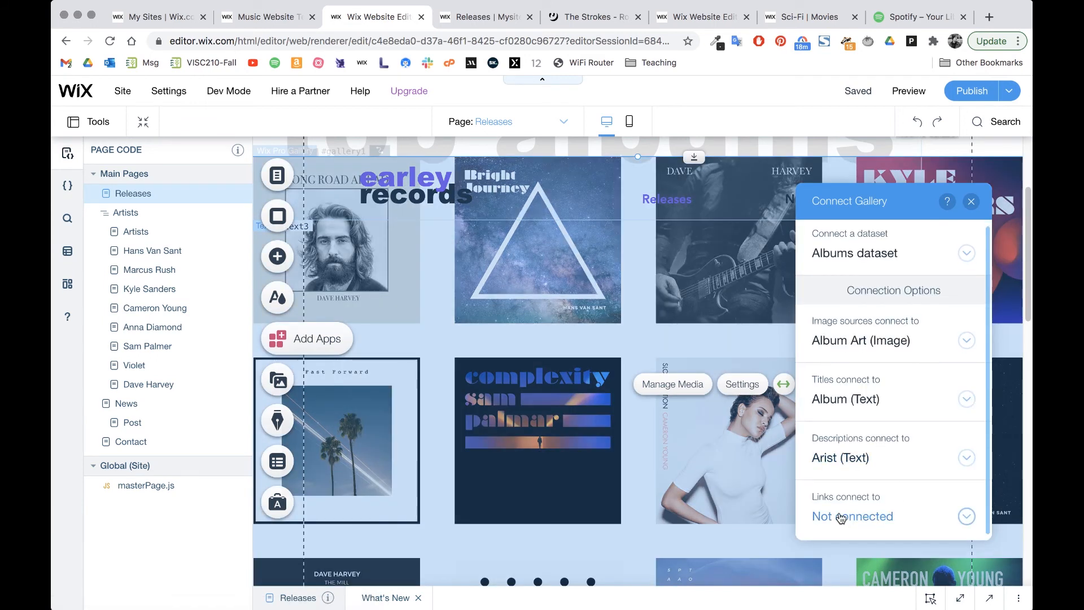
click(851, 519)
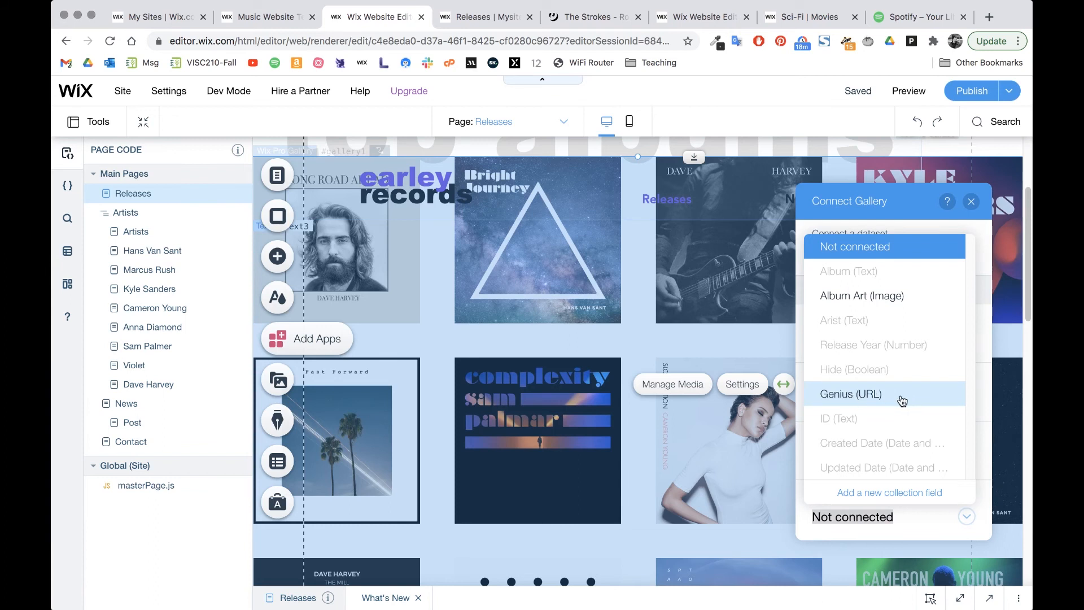
click(902, 400)
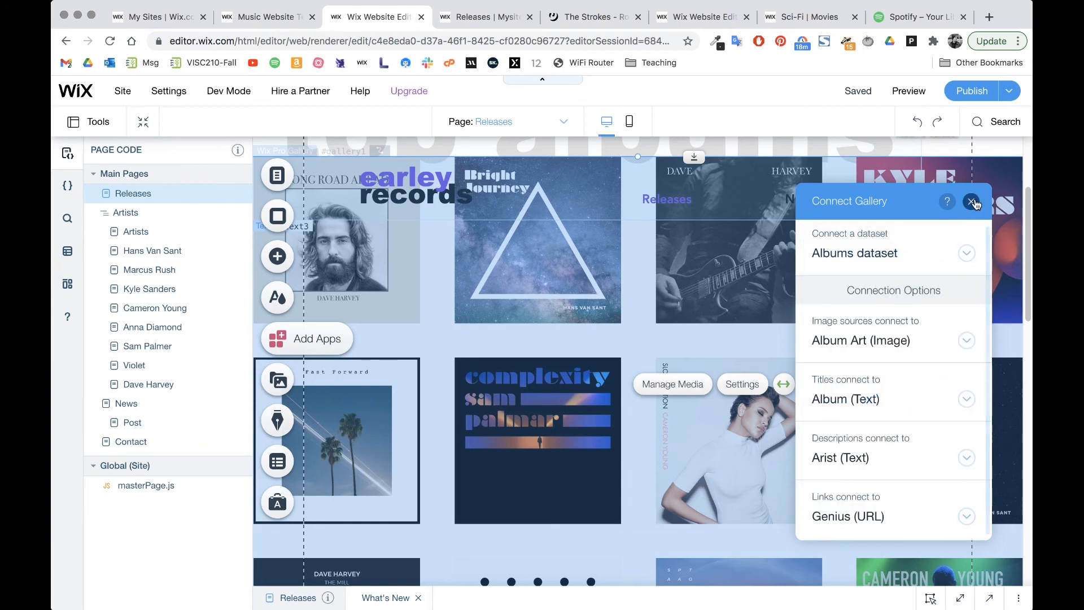
click(971, 202)
Step: Preview the Releases page with the developer console collapsed and test the Genius link on the Room on Fire cover
scroll(587, 259, up, 3)
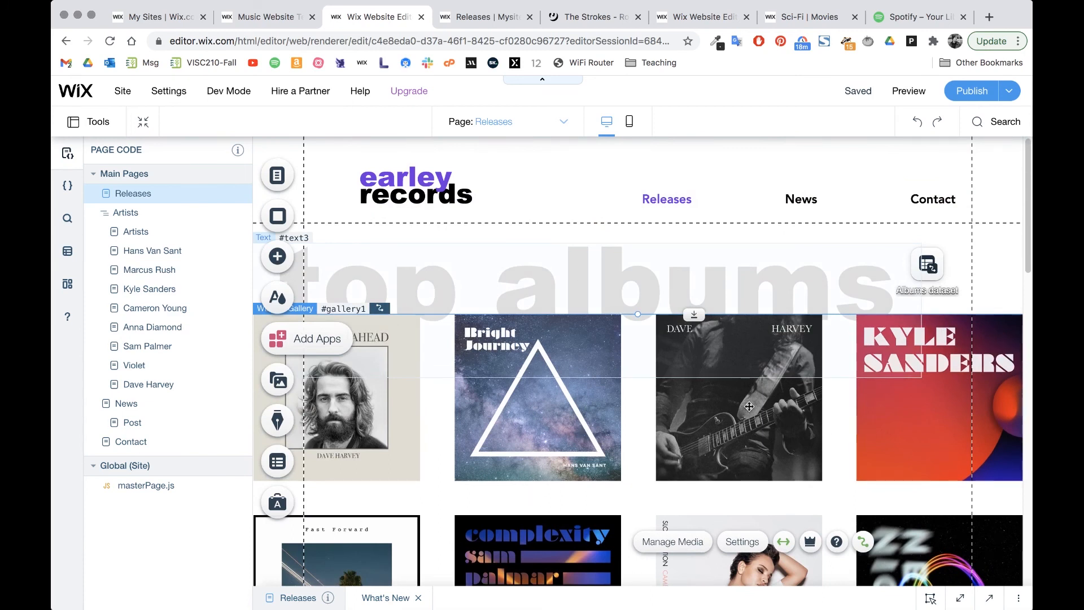
click(908, 91)
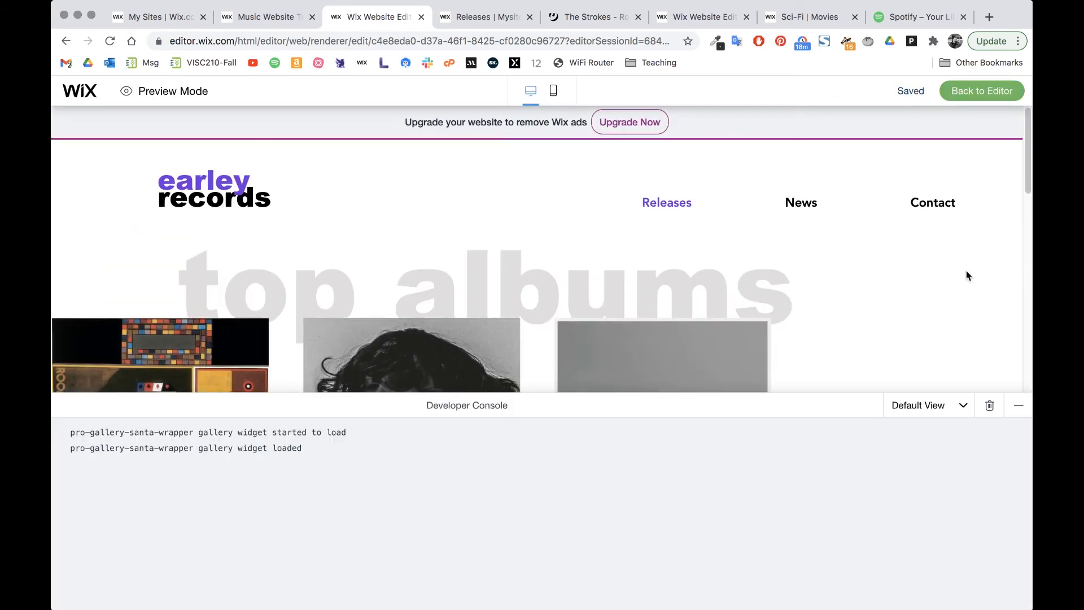
click(1018, 407)
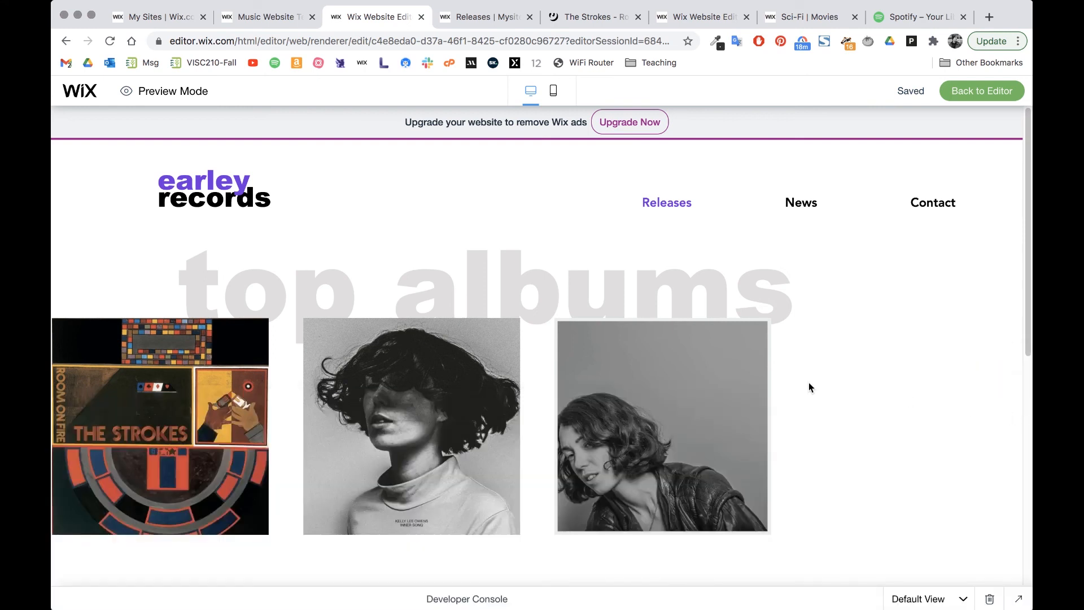
scroll(764, 388, down, 2)
scroll(435, 520, up, 2)
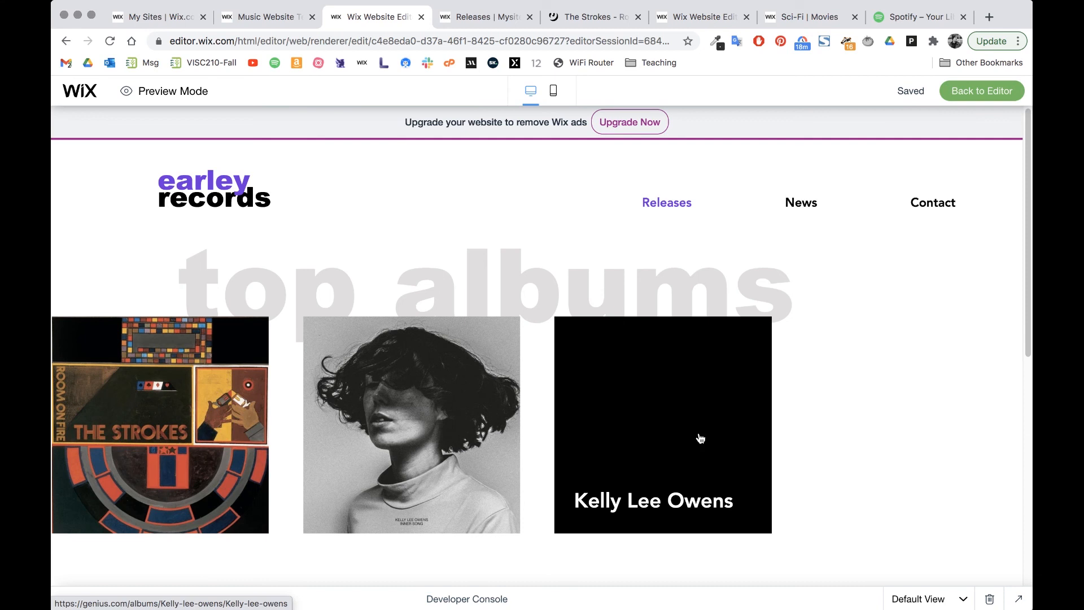
click(204, 412)
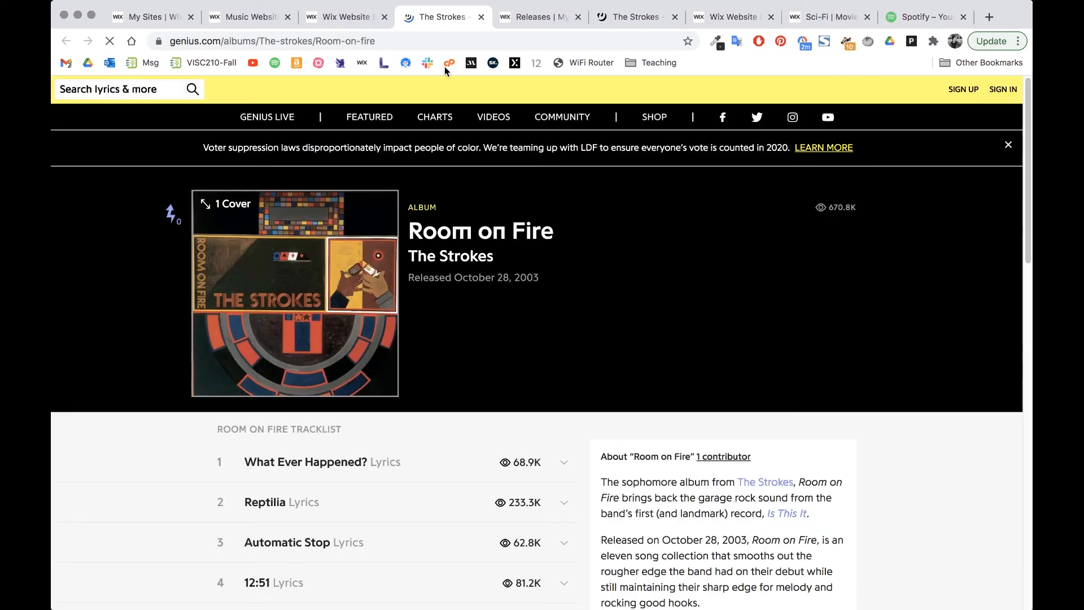
click(481, 17)
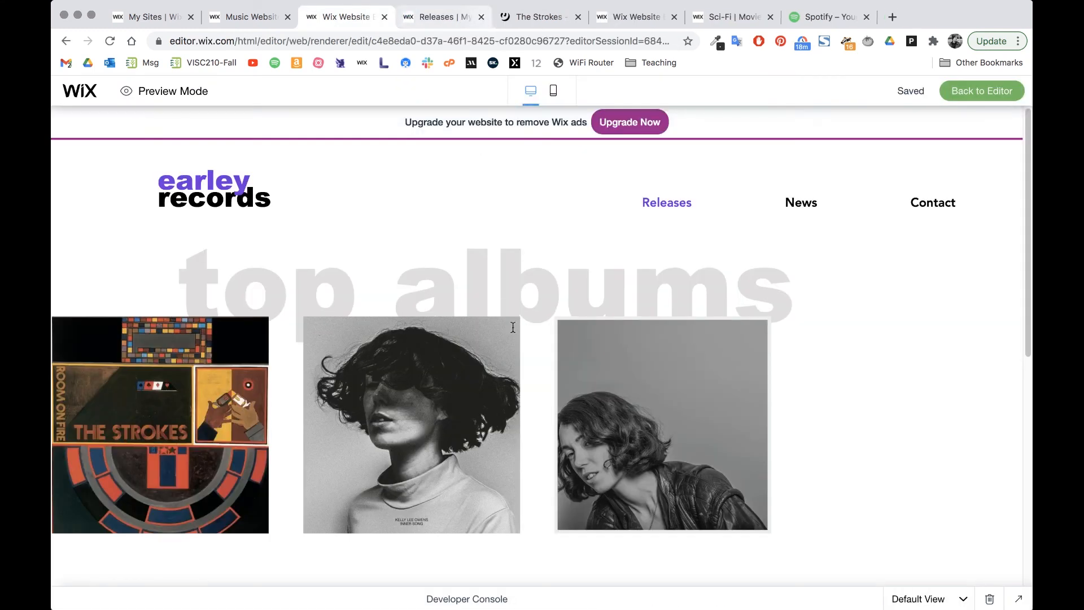
Step: Leave the preview, publish the site, and view the live Releases page with its album gallery
click(961, 94)
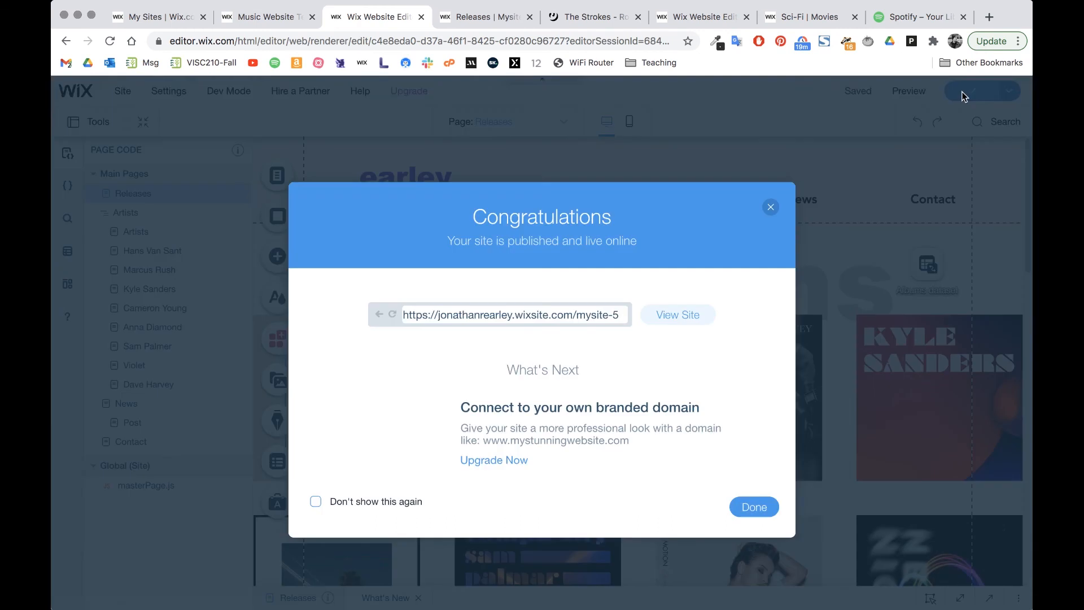
click(664, 315)
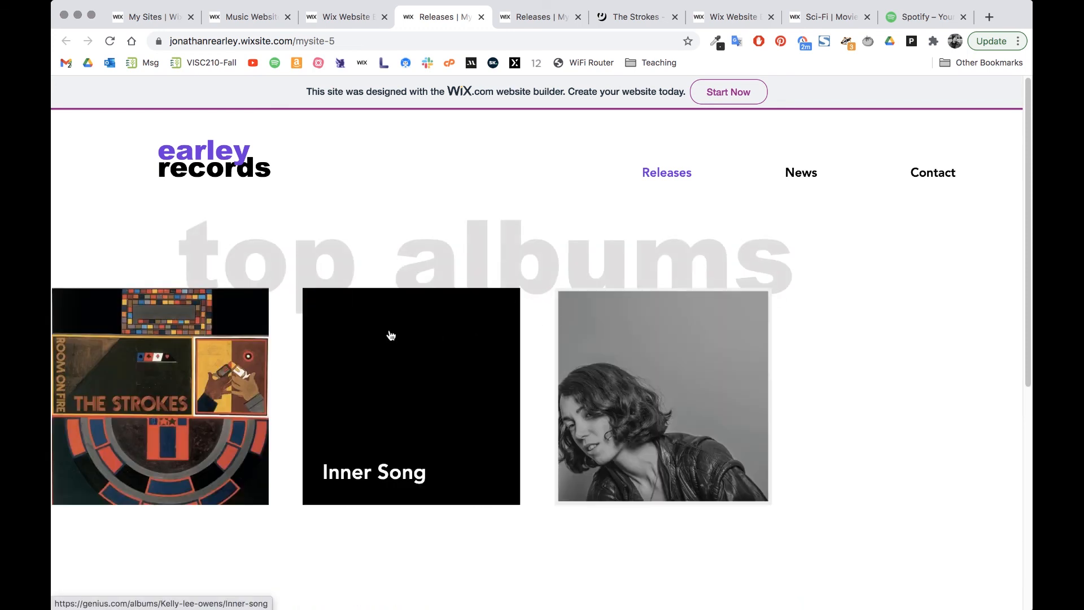
scroll(940, 345, up, 1)
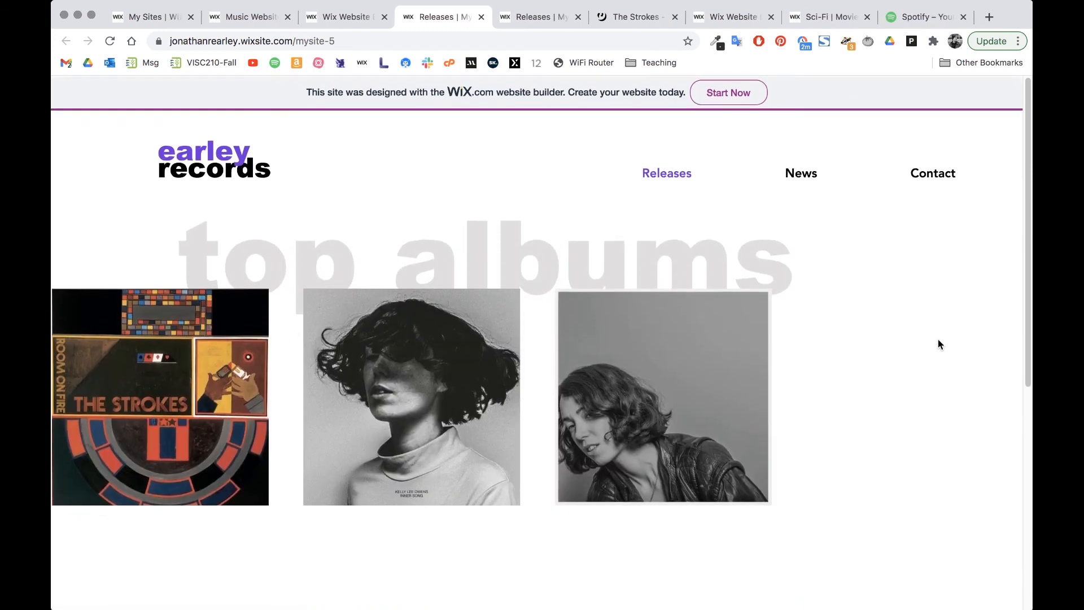